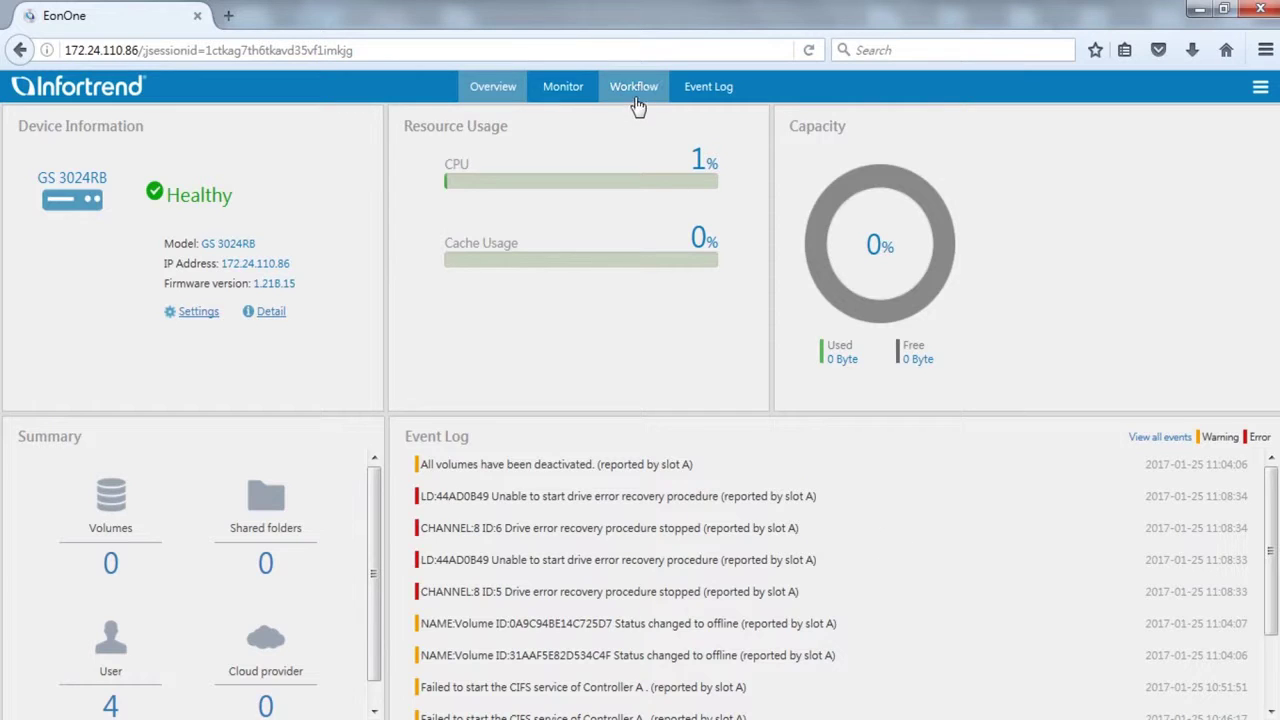
Step: Switch from the overview dashboard to the Workflow page listing EonOne's storage workflows
left_click(633, 87)
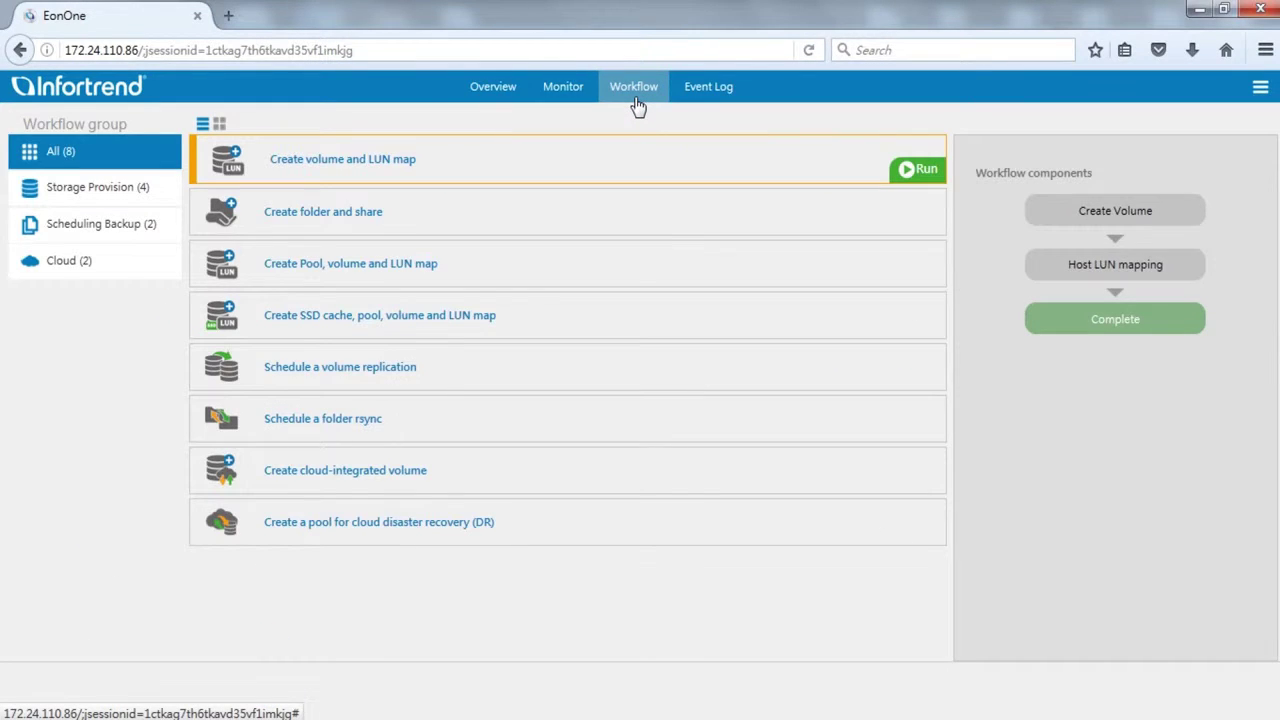
Step: Select and run the 'Create Pool, volume and LUN map' workflow
left_click(627, 275)
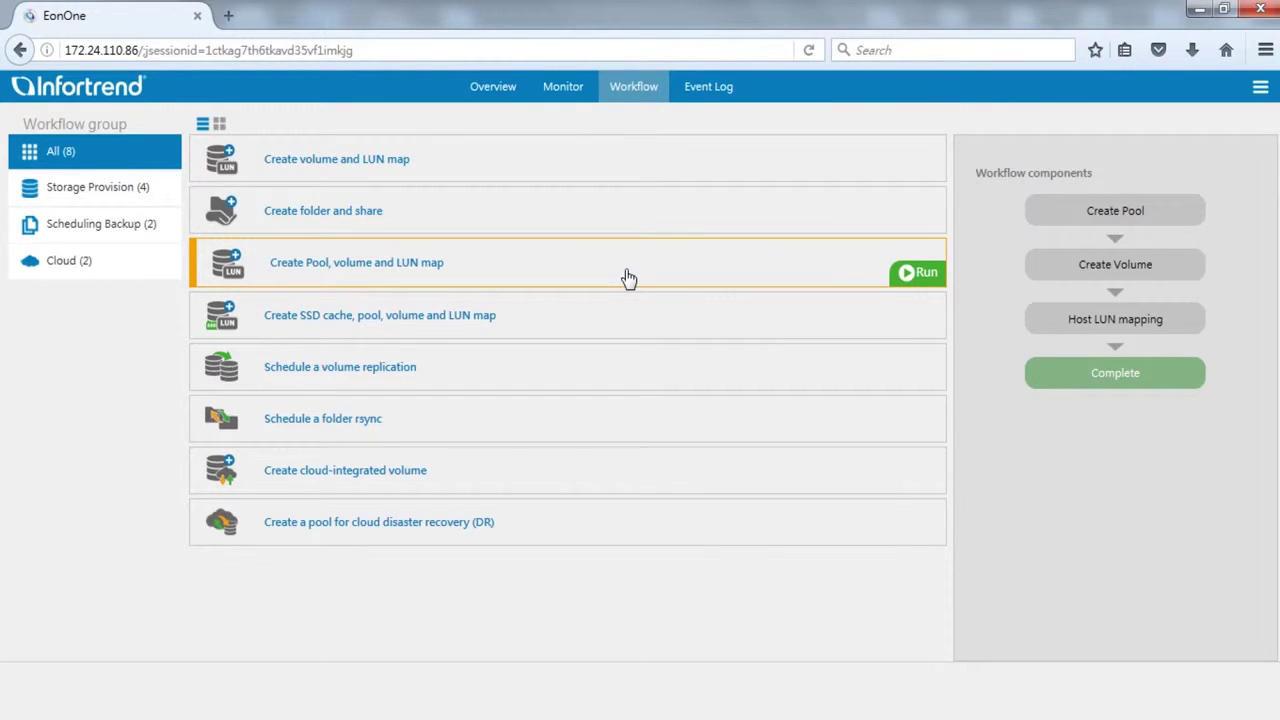
left_click(926, 280)
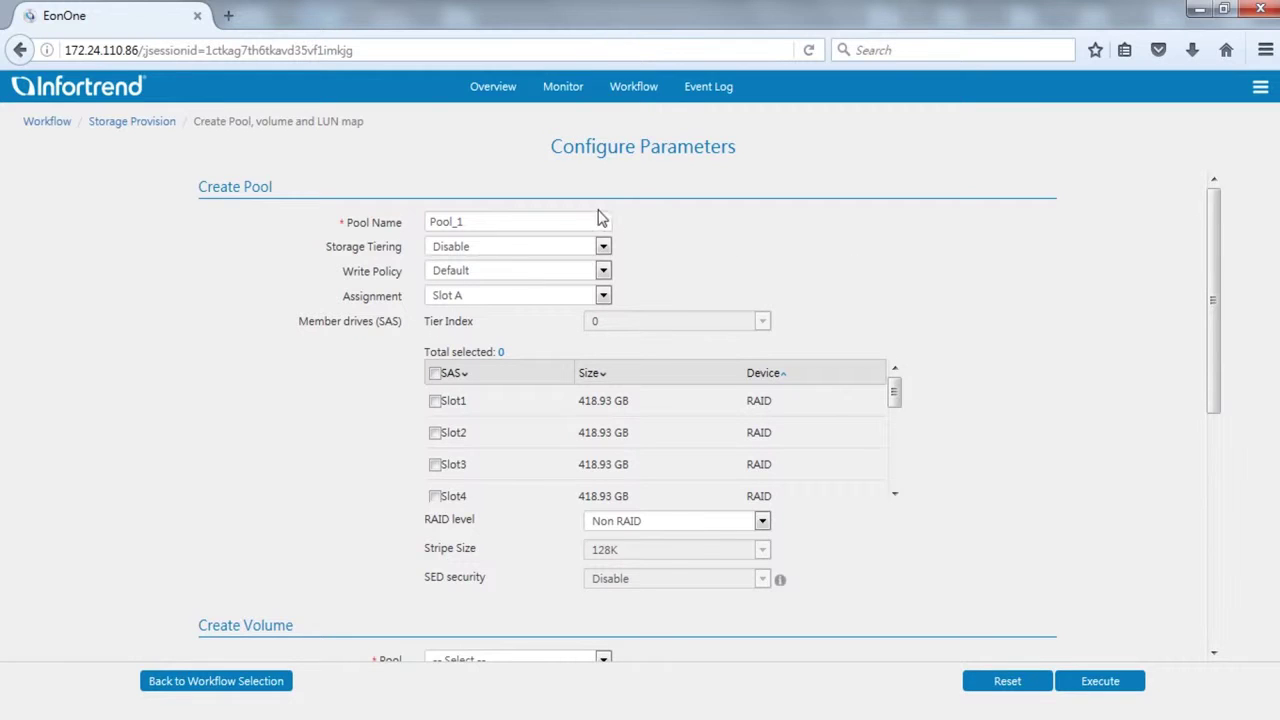
Step: Configure Pool_1 on Slot A with member drives Slot1–Slot4 at RAID 6
left_click(568, 218)
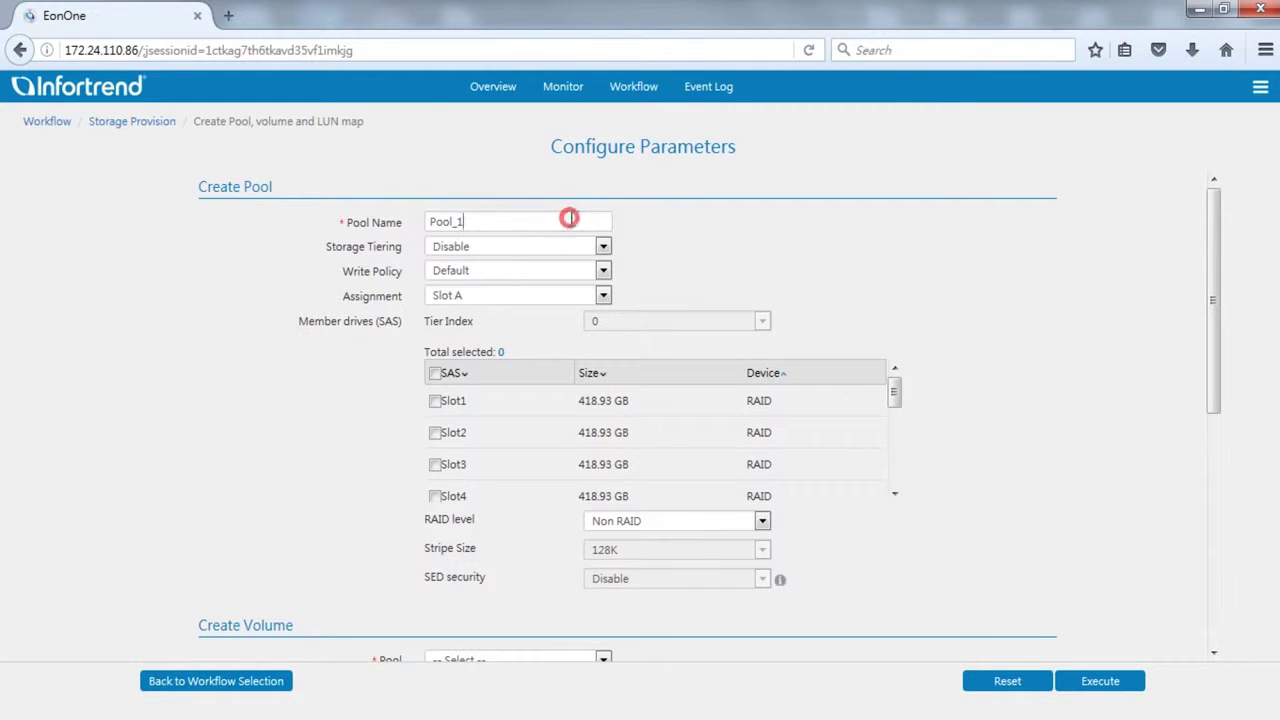
left_click(572, 295)
left_click(568, 314)
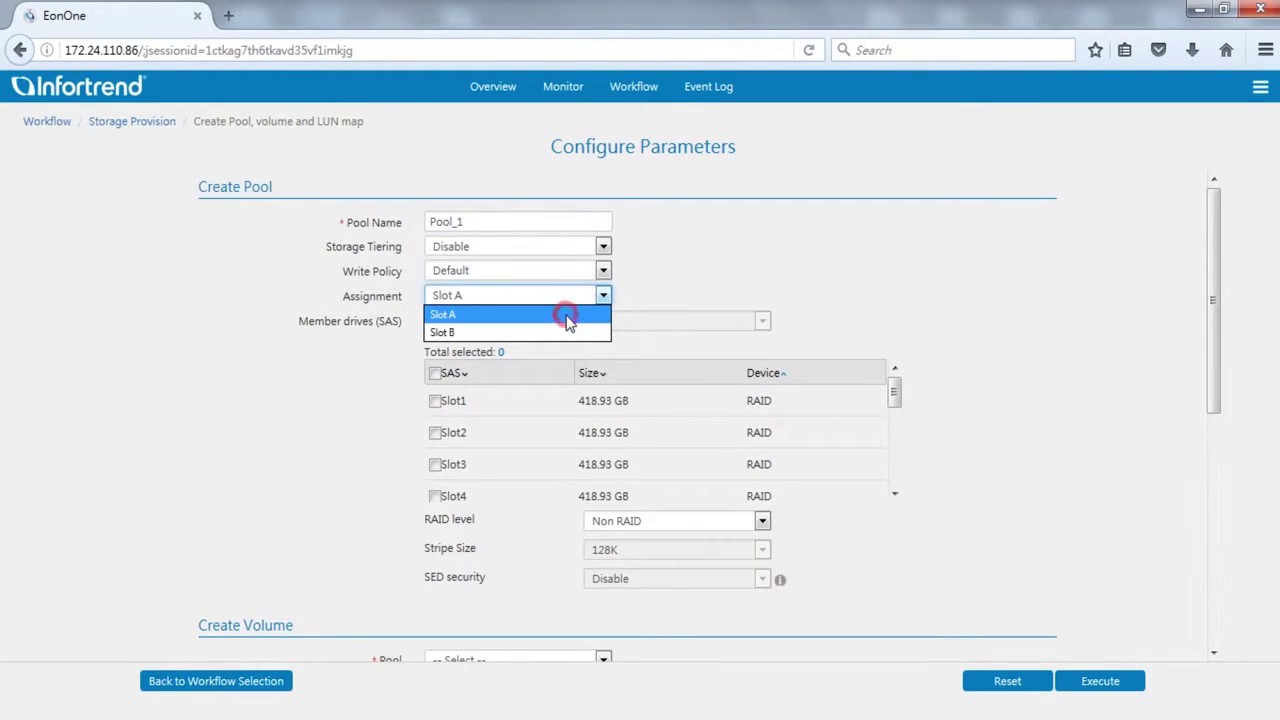
left_click(435, 401)
left_click(435, 432)
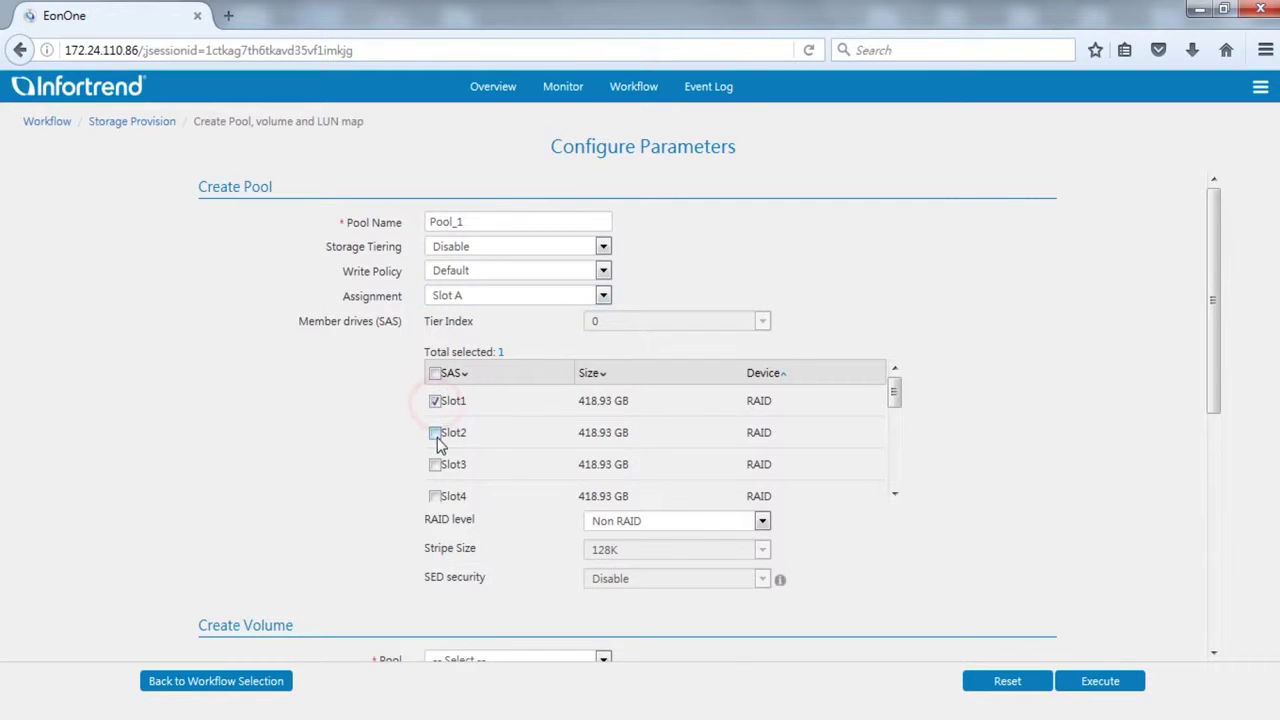
left_click(435, 464)
left_click(435, 496)
left_click(760, 522)
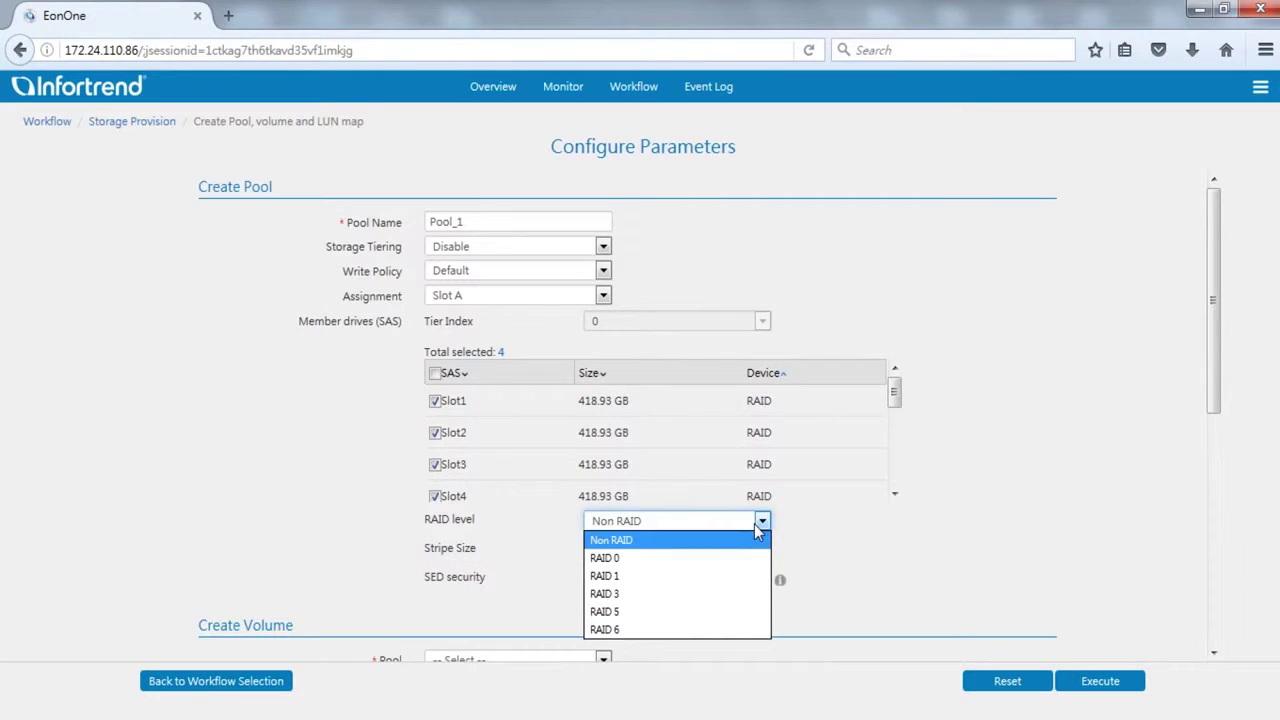
left_click(688, 632)
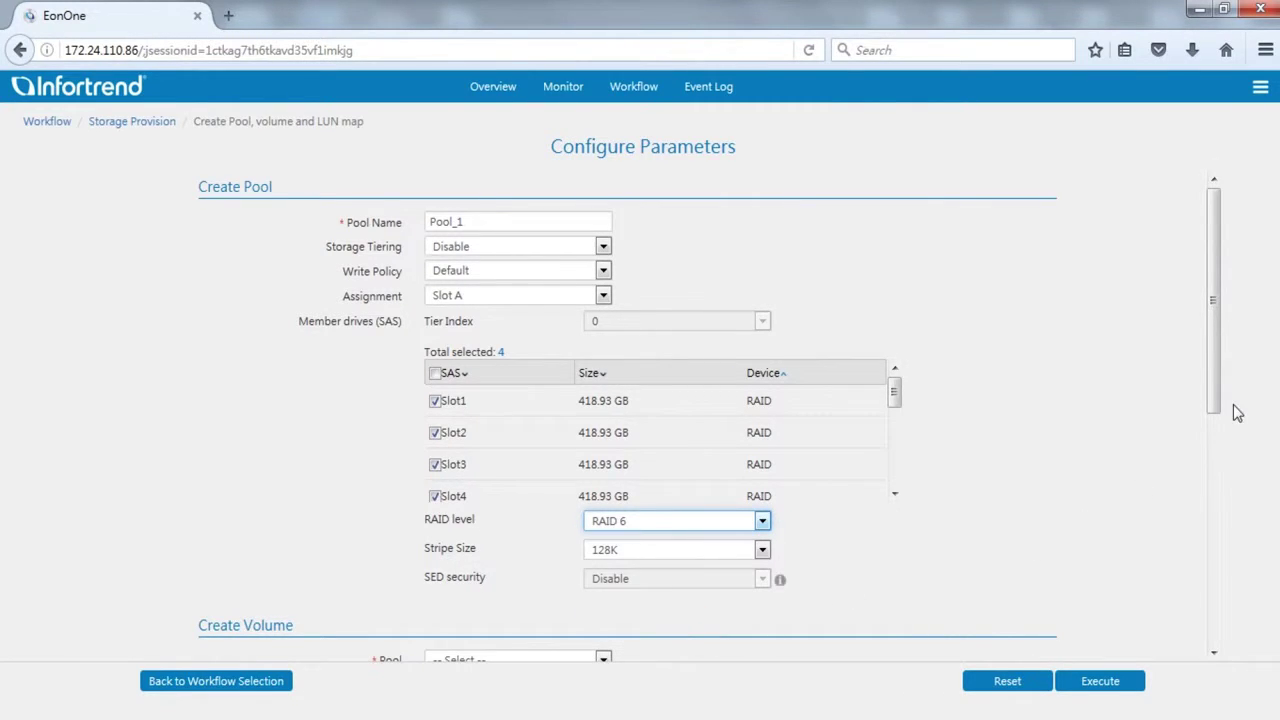
left_click_drag(1213, 405, 1215, 623)
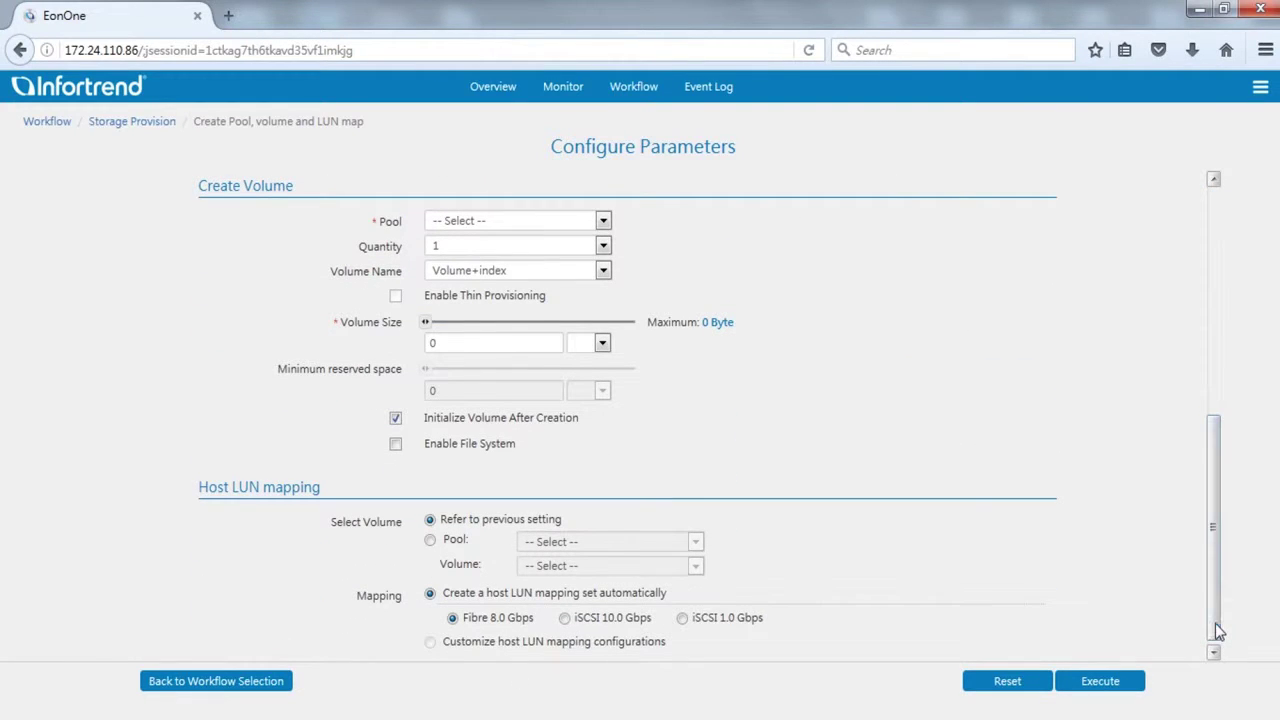
Step: Create a 100 GB volume from Pool_1 and select Pool/Volume for host LUN mapping
left_click(589, 221)
left_click(541, 262)
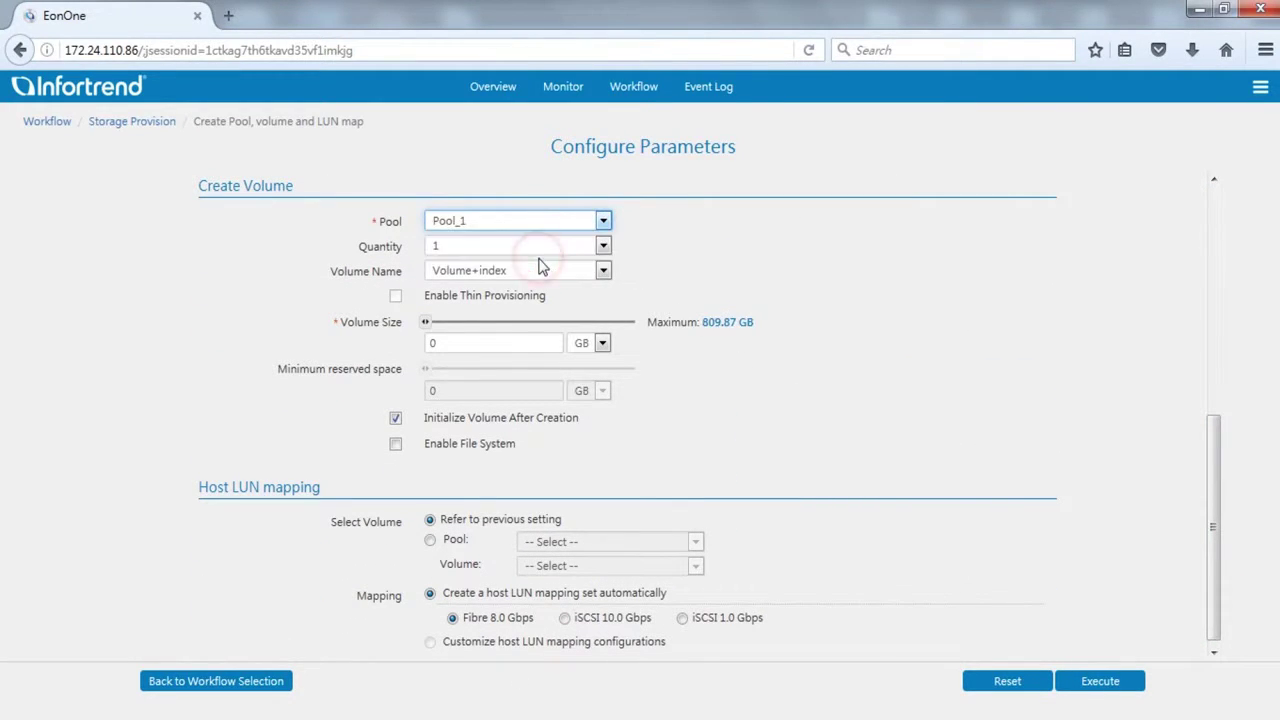
left_click(449, 343)
type("100")
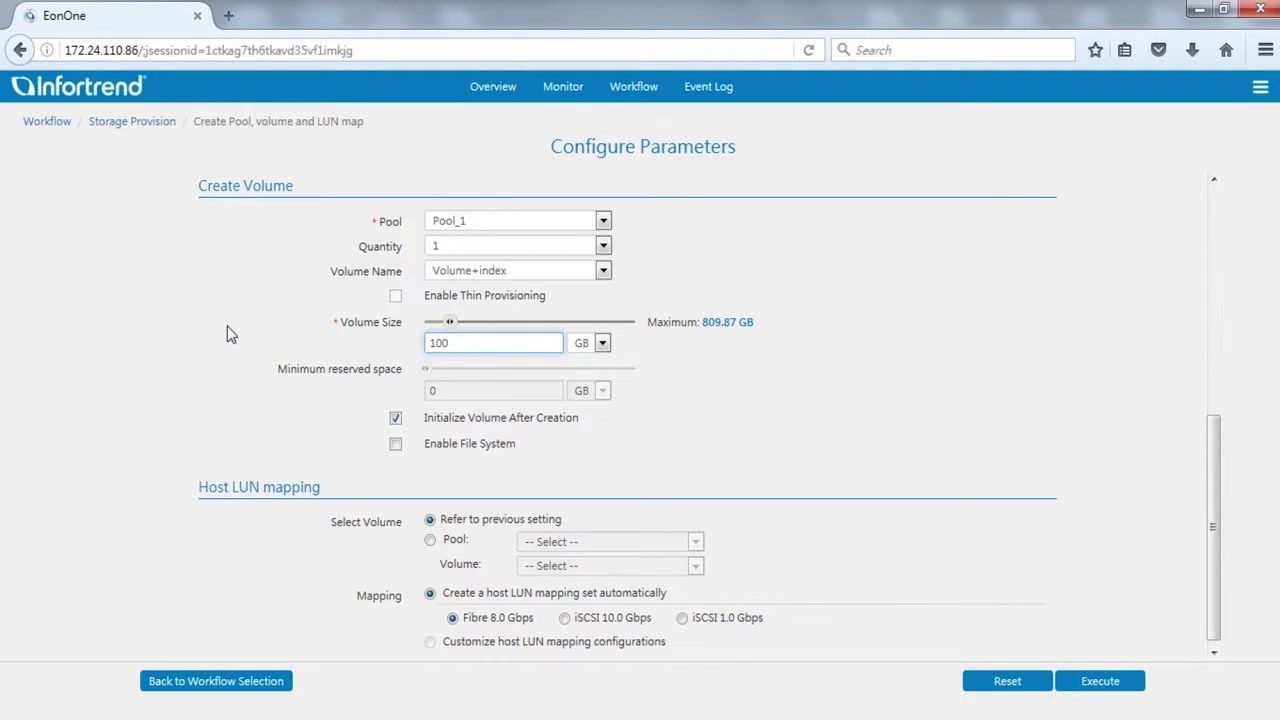
left_click(429, 541)
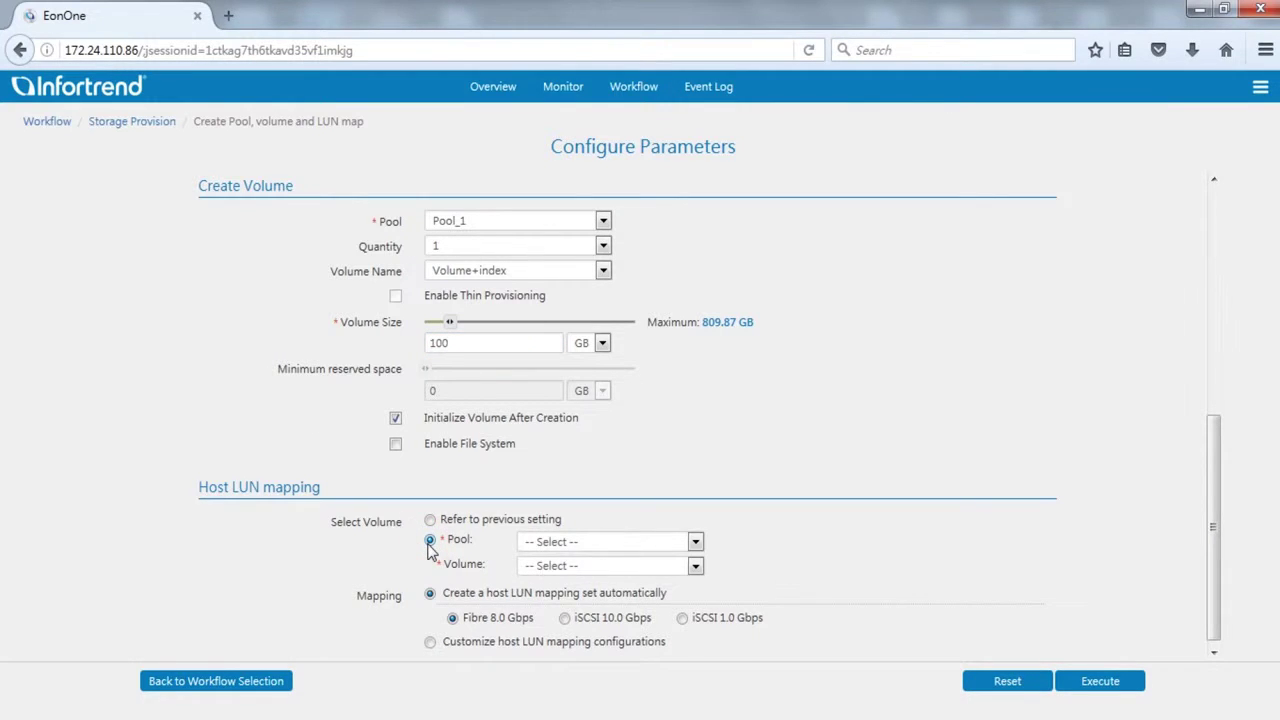
Step: Select Pool_1 and Volume1 as the volume to map
left_click(628, 543)
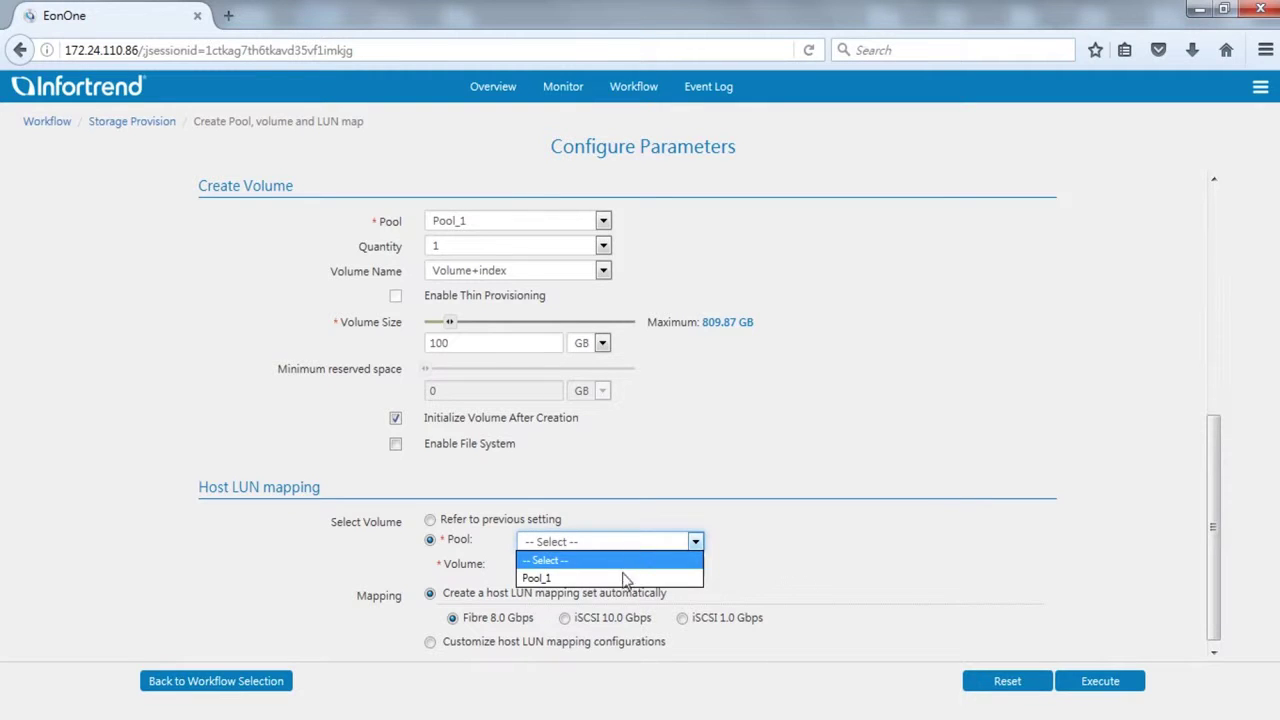
left_click(624, 578)
left_click(628, 567)
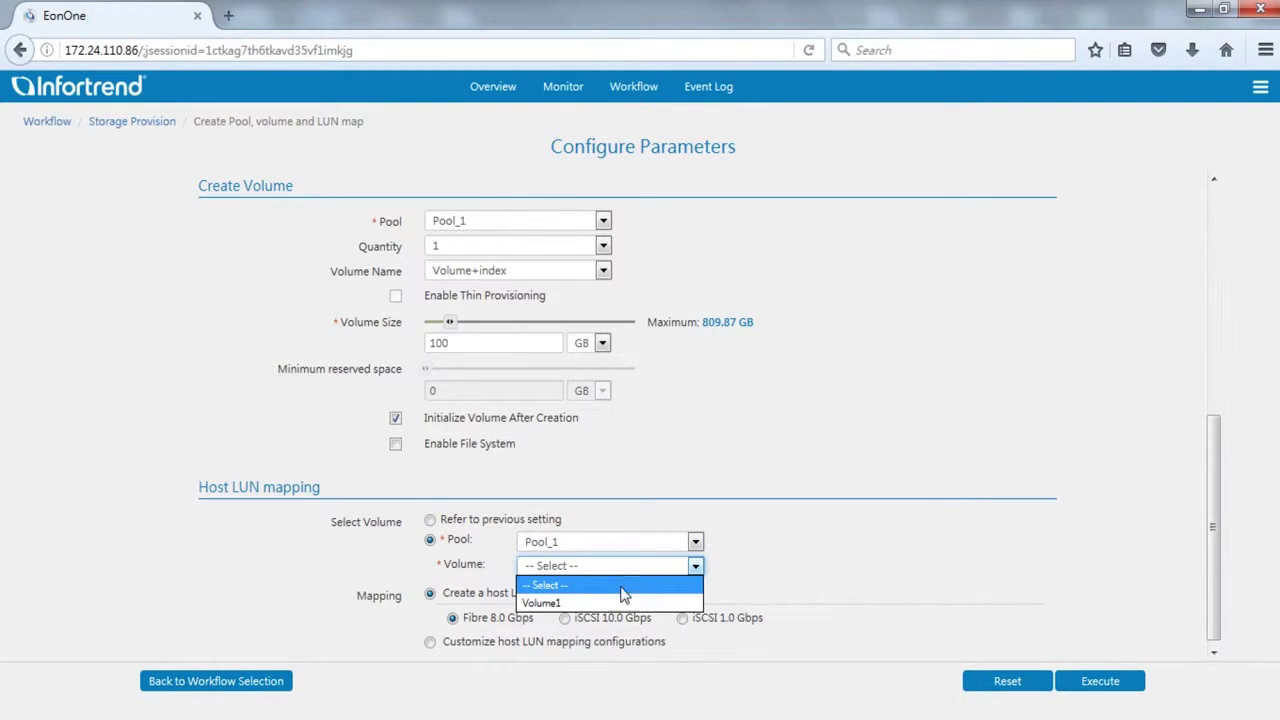
left_click(608, 603)
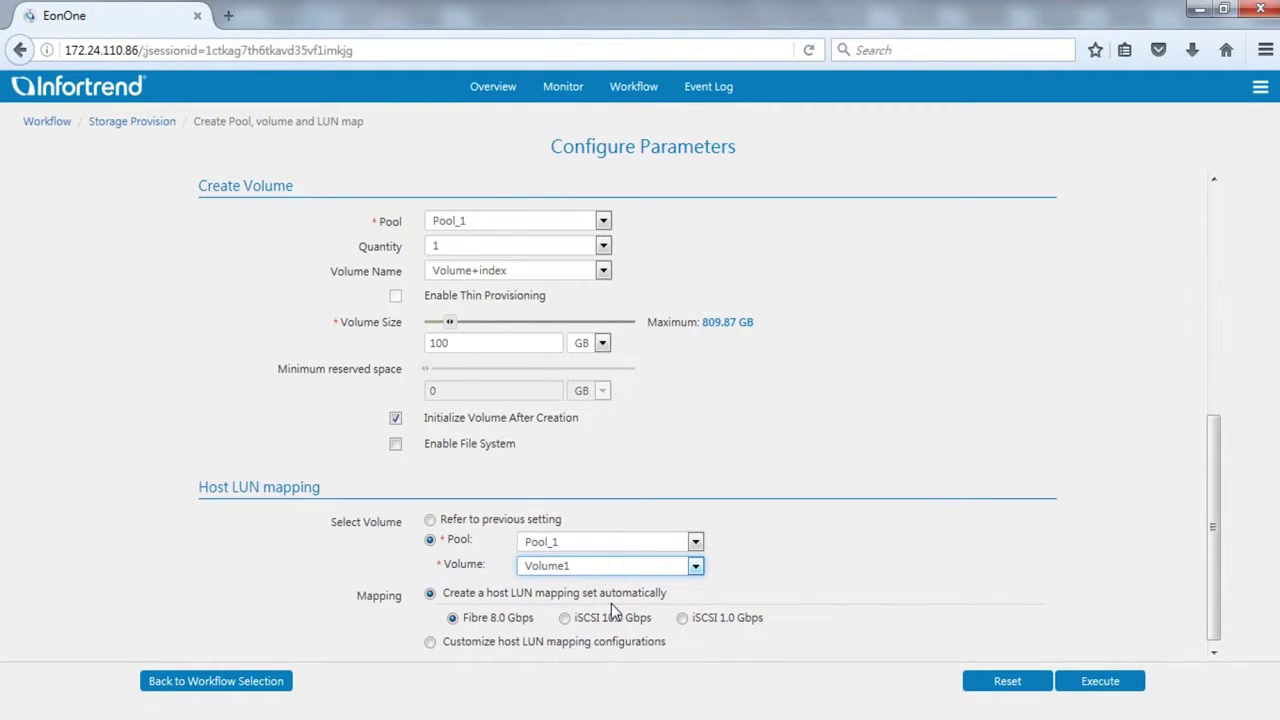
Step: Customize the host LUN mapping to Slot A Channel 4 with ID 64 and run the workflow
left_click(430, 642)
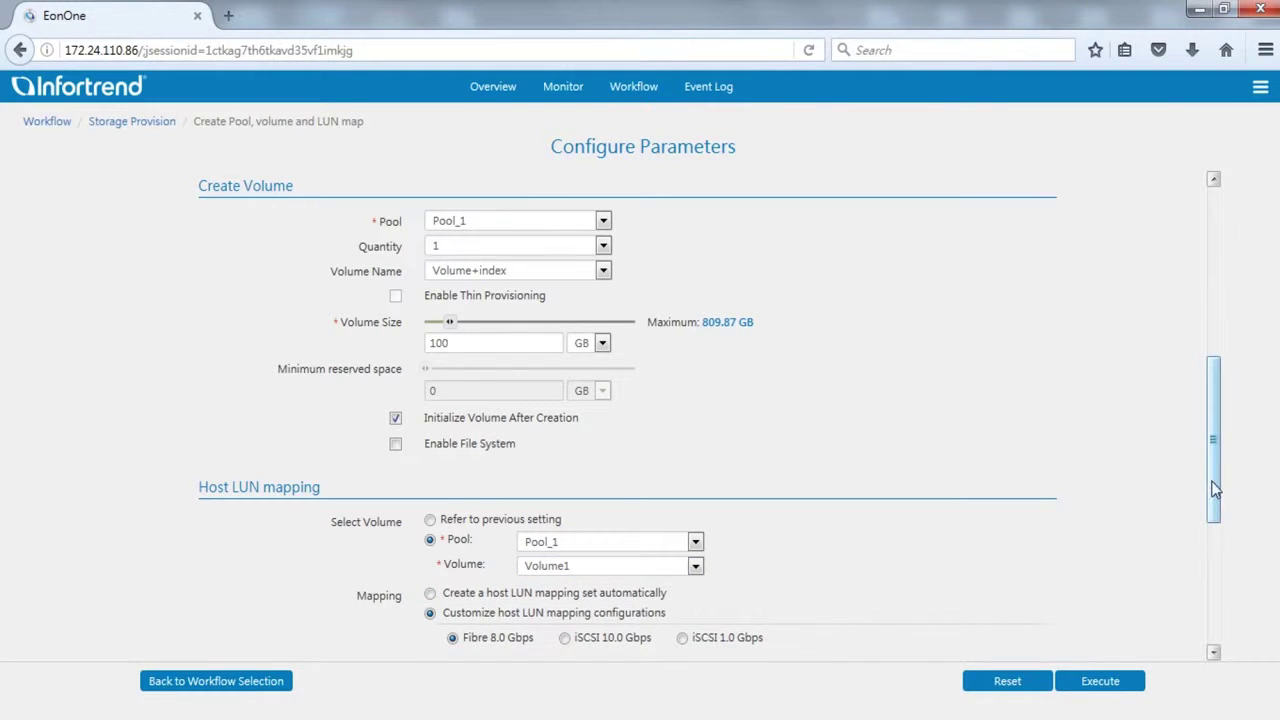
left_click_drag(1211, 484, 1211, 616)
left_click(492, 375)
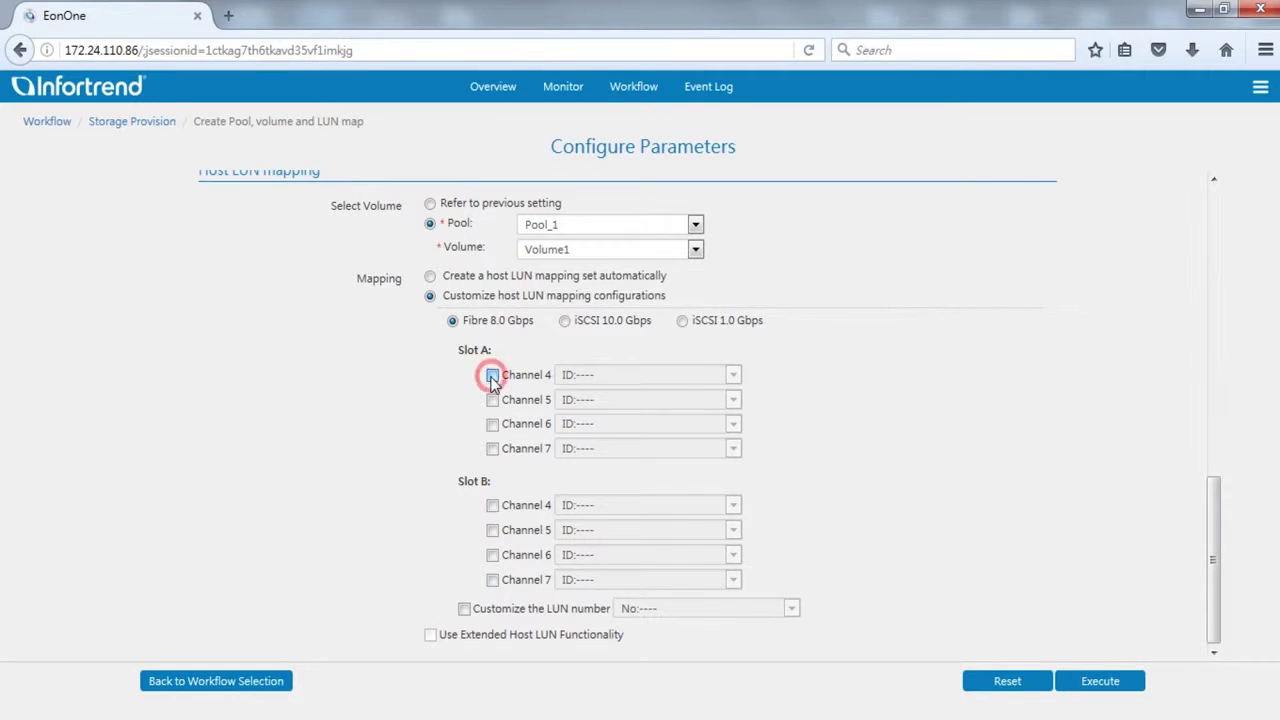
left_click(622, 376)
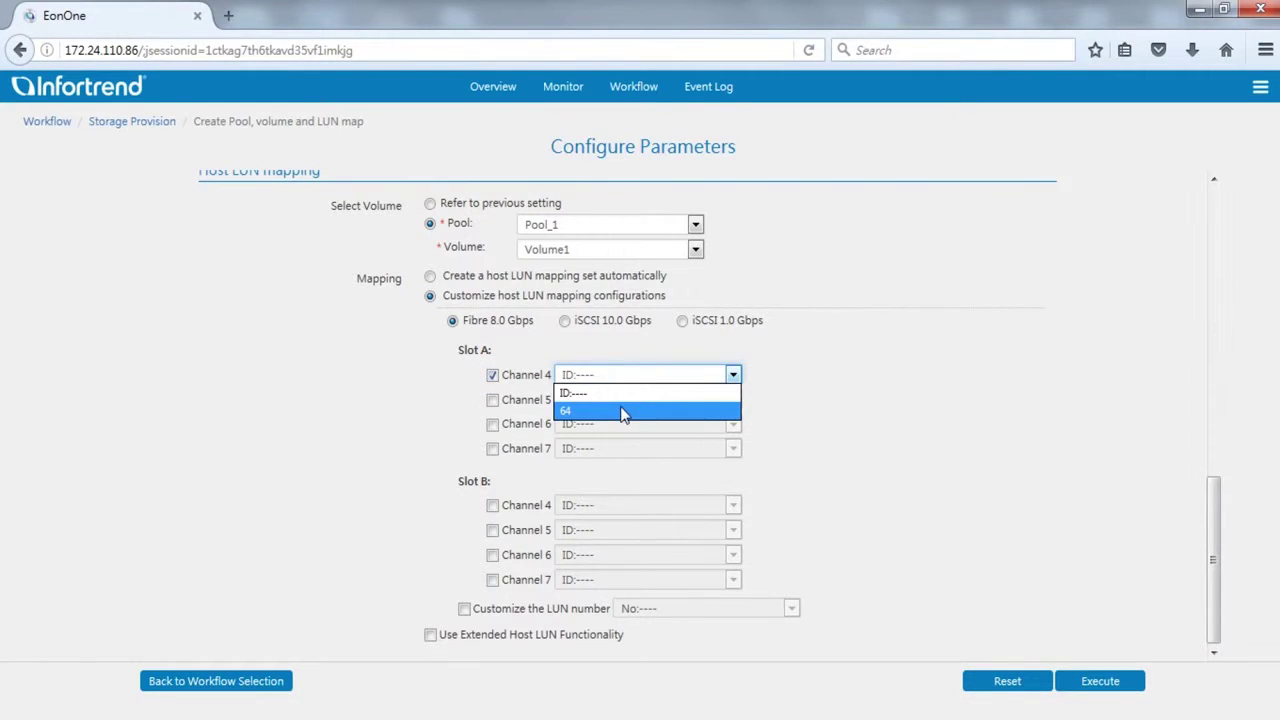
left_click(621, 409)
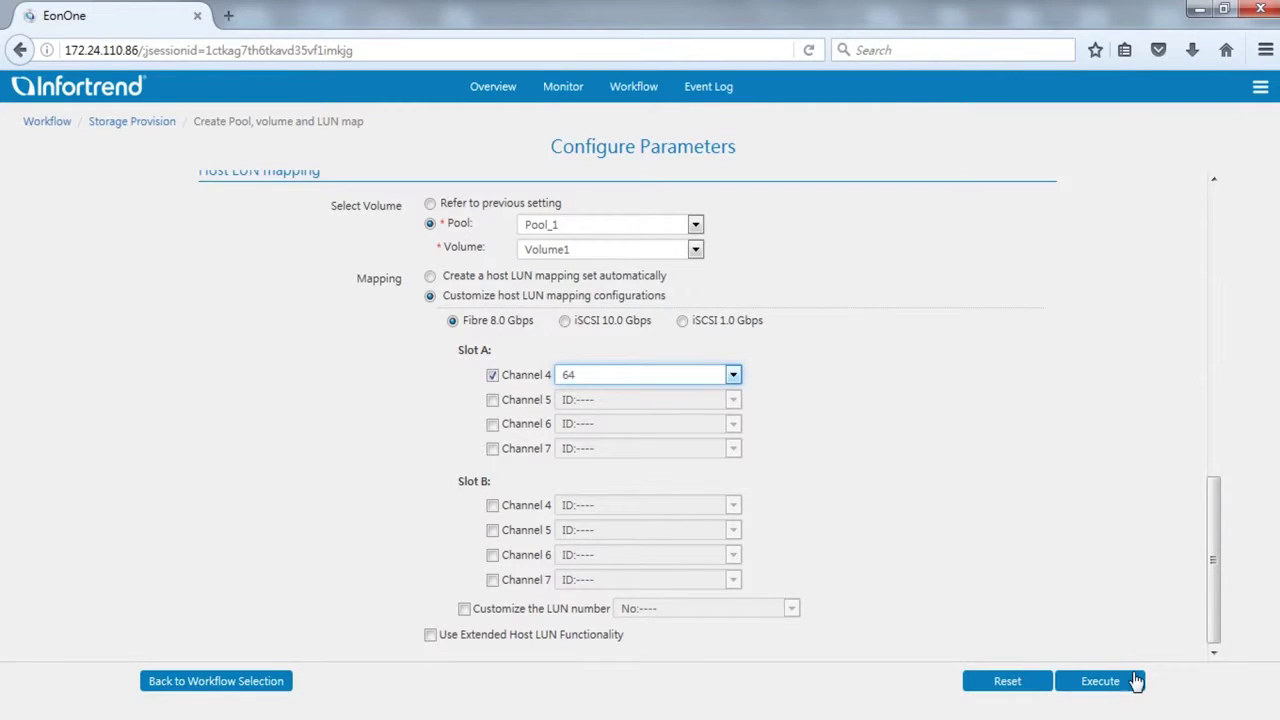
left_click(1136, 683)
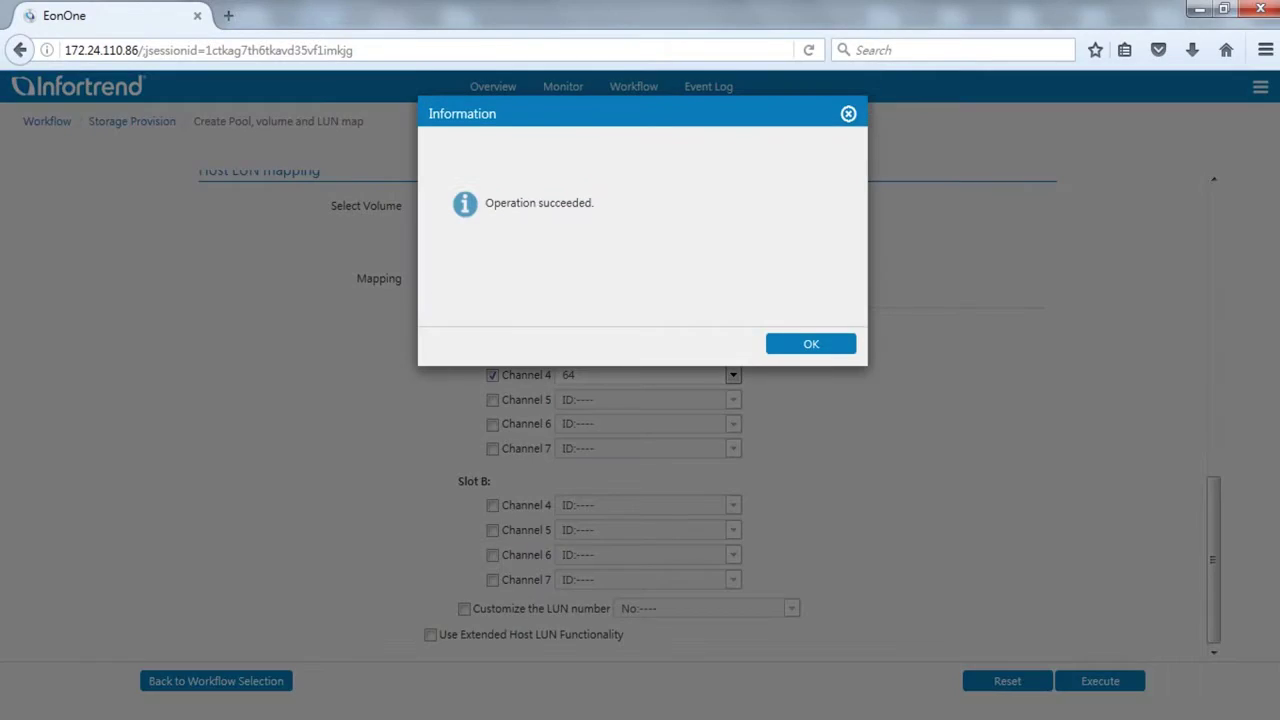
Step: Acknowledge the 'Operation succeeded' confirmation for the workflow
left_click(843, 343)
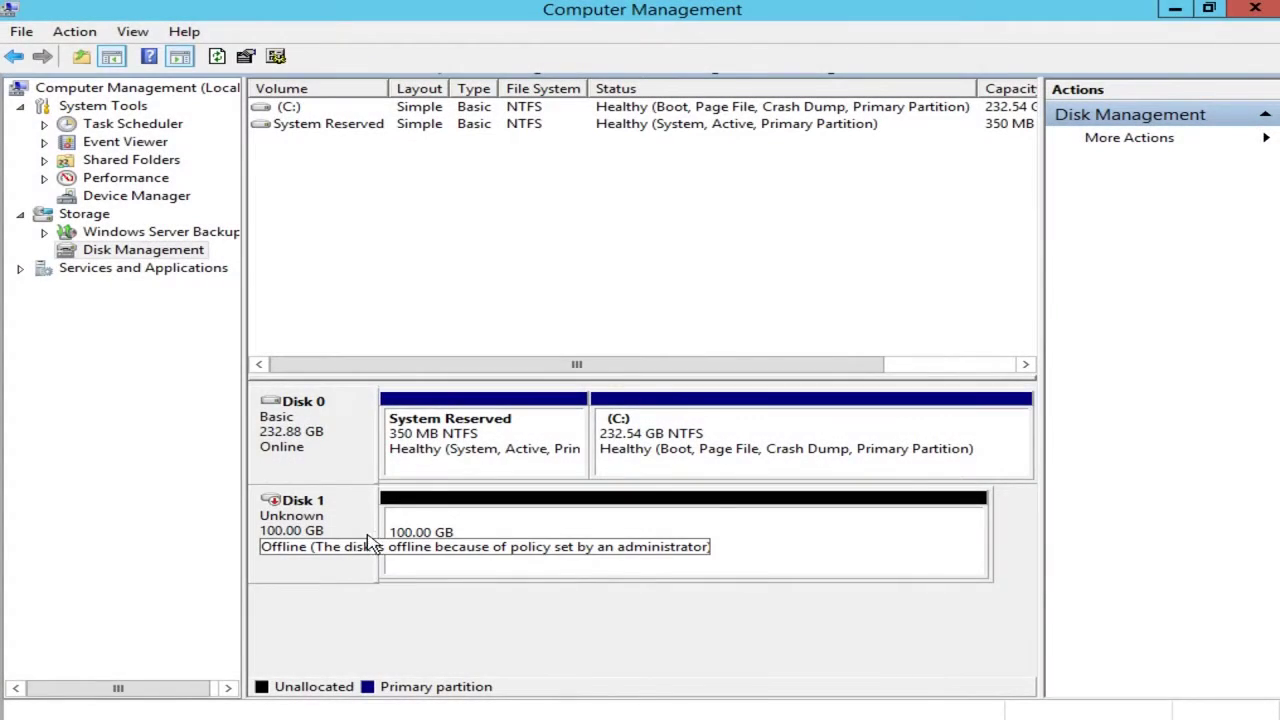
Step: Bring the offline 100.00 GB Disk 1 online in Disk Management
right_click(368, 534)
left_click(393, 543)
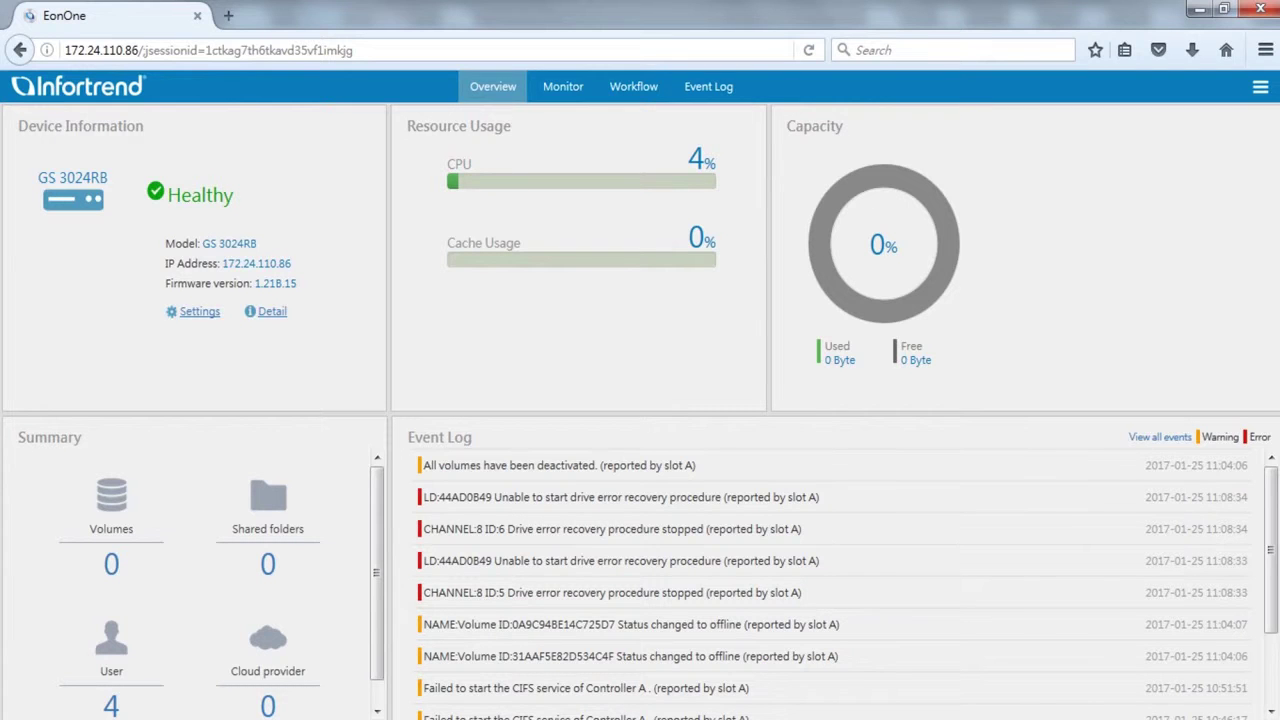
Step: Go to Settings > Storage > Pool and start adding a new pool
left_click(202, 316)
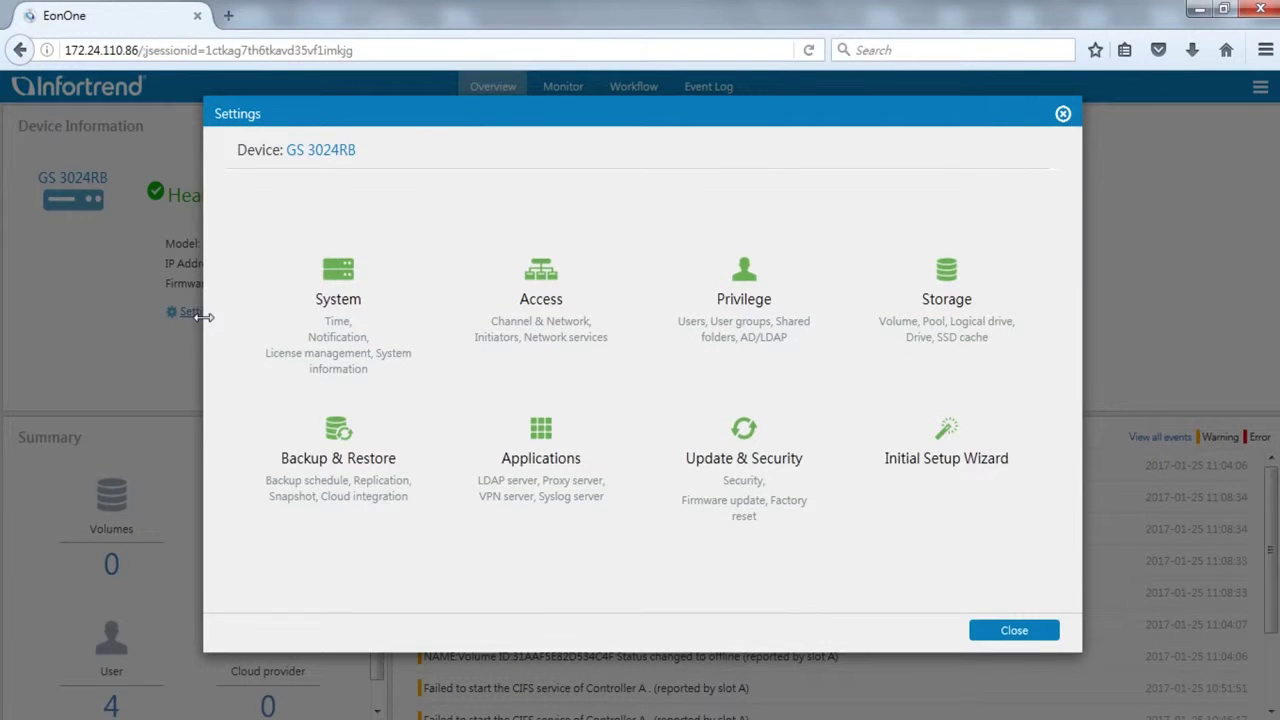
left_click(1007, 310)
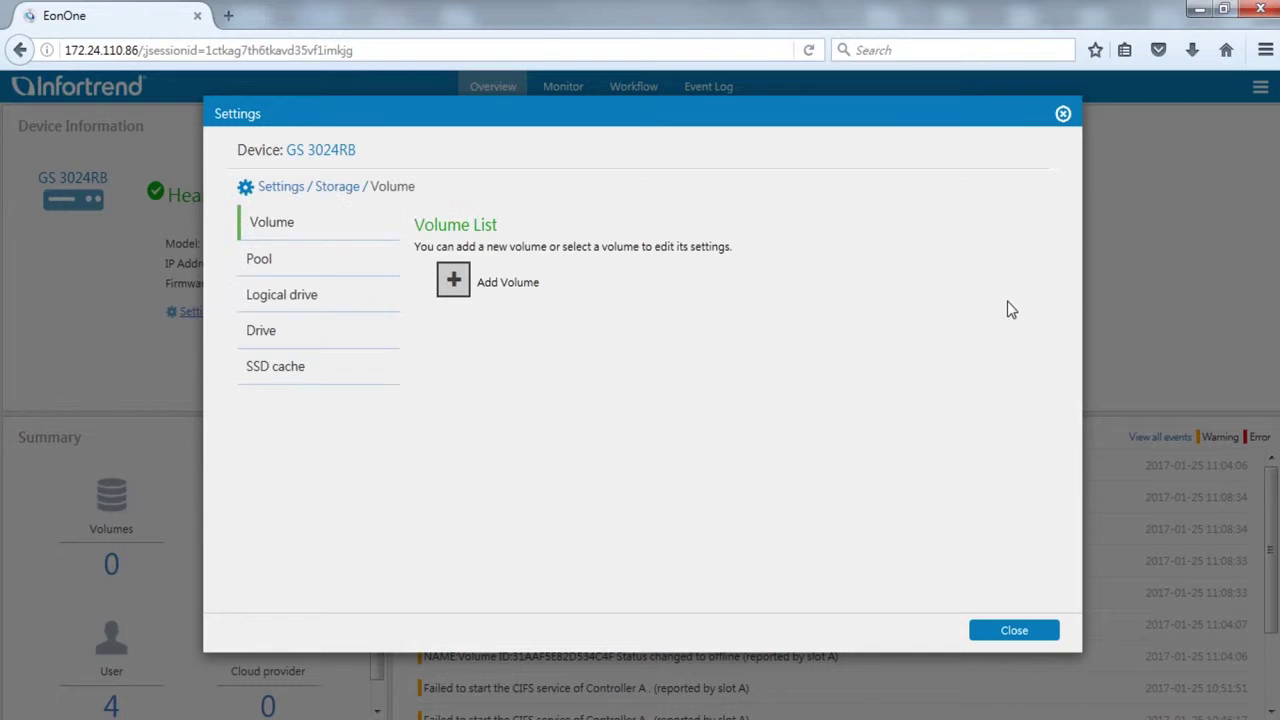
left_click(318, 265)
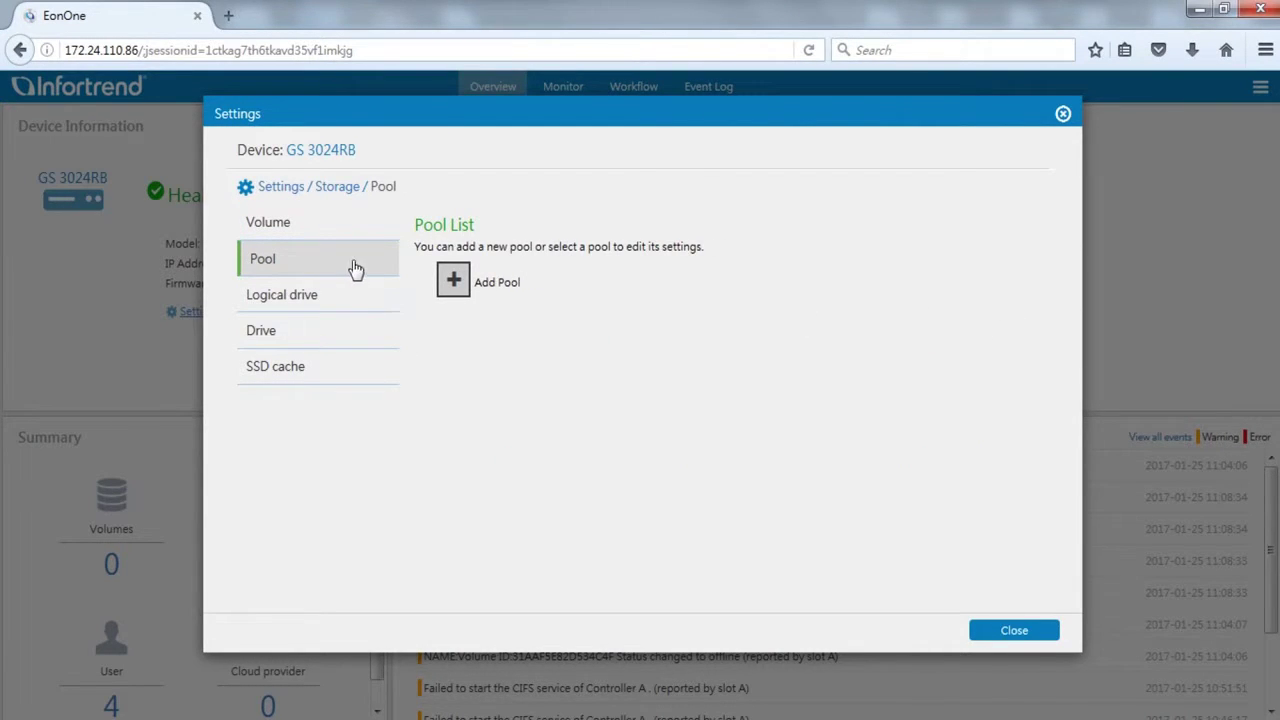
left_click(464, 292)
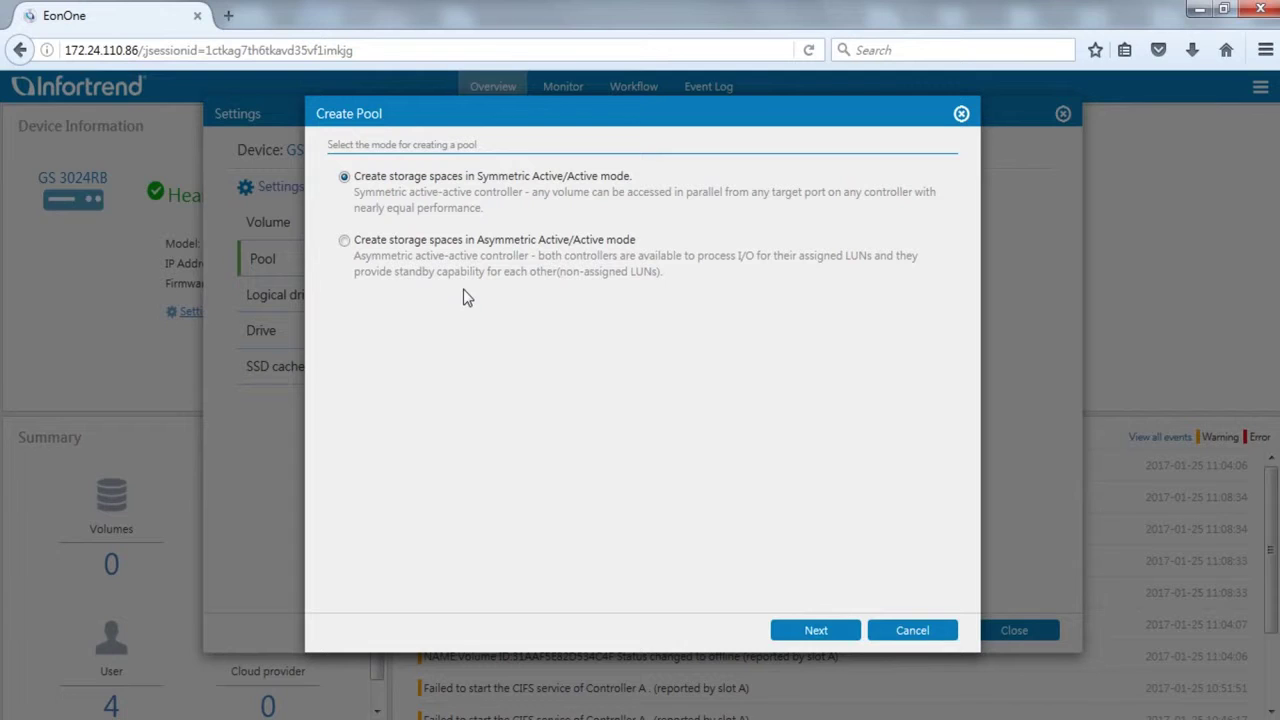
Step: Choose Asymmetric Active/Active mode and proceed to drive selection
left_click(344, 242)
left_click(843, 632)
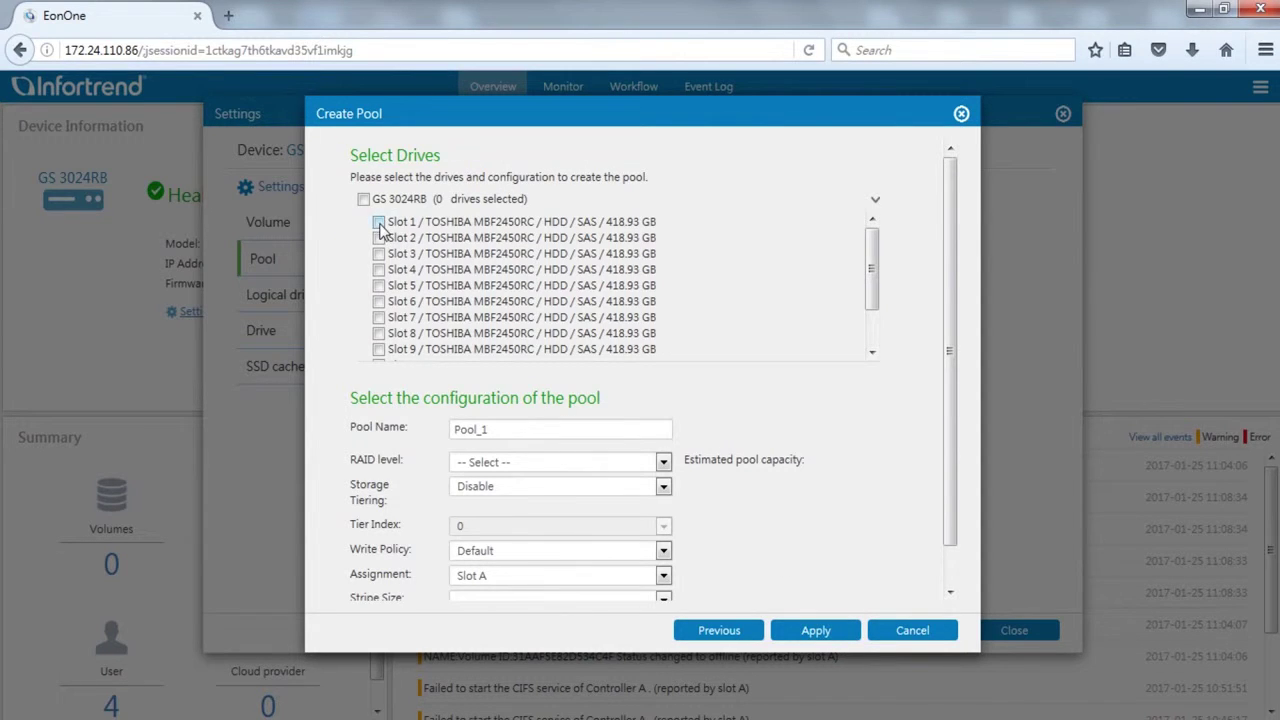
Step: Select the drives in slots 1–4 and set the RAID level to RAID 6
left_click(379, 222)
left_click(379, 238)
left_click(379, 254)
left_click(379, 270)
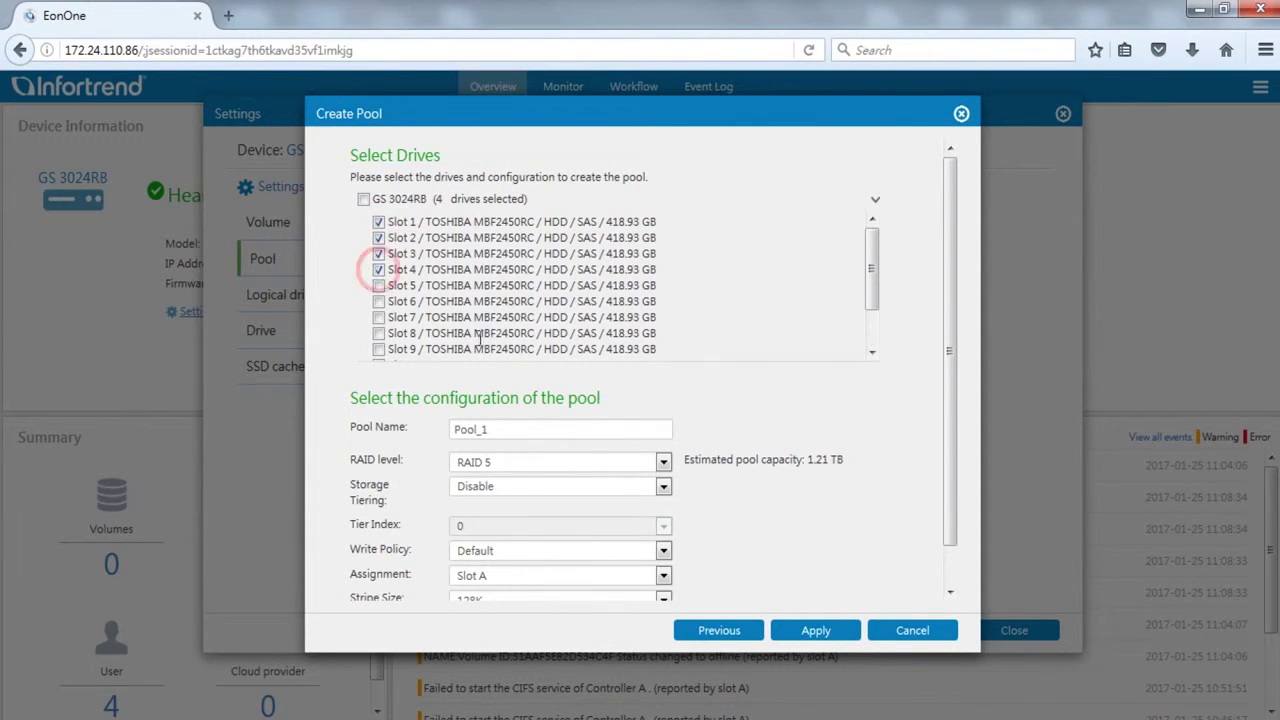
left_click(610, 429)
left_click(643, 460)
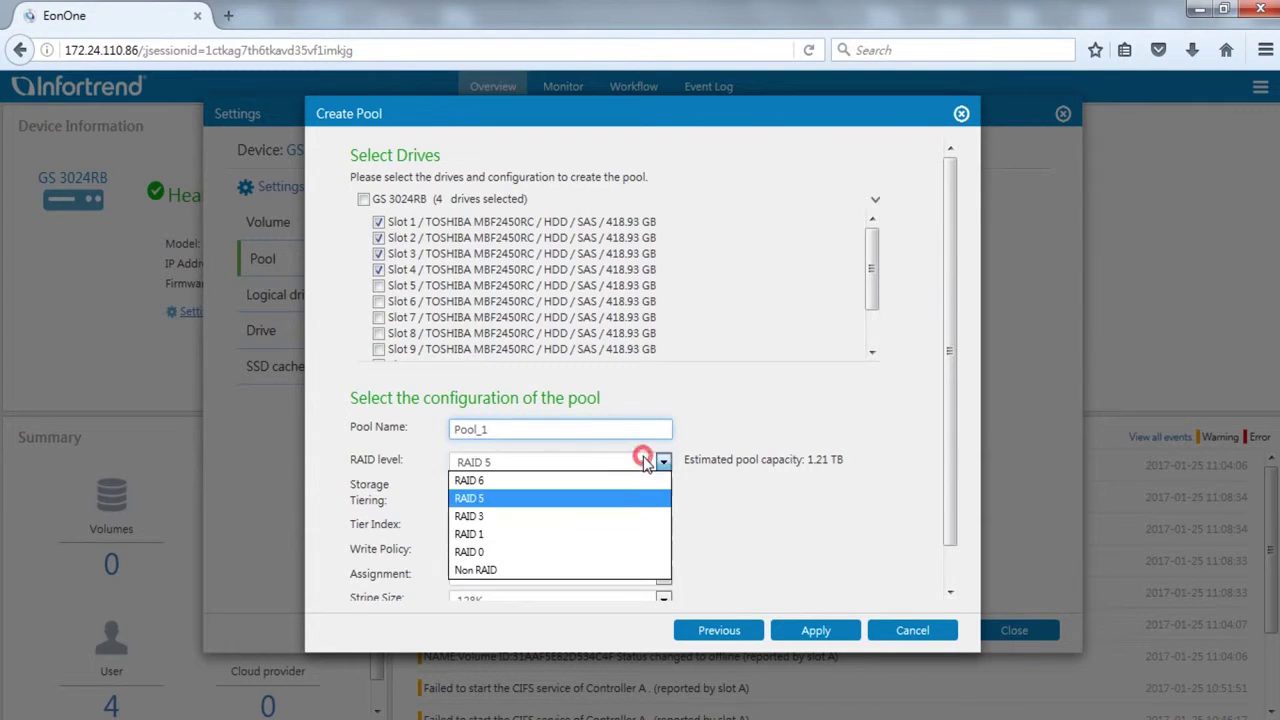
left_click(645, 480)
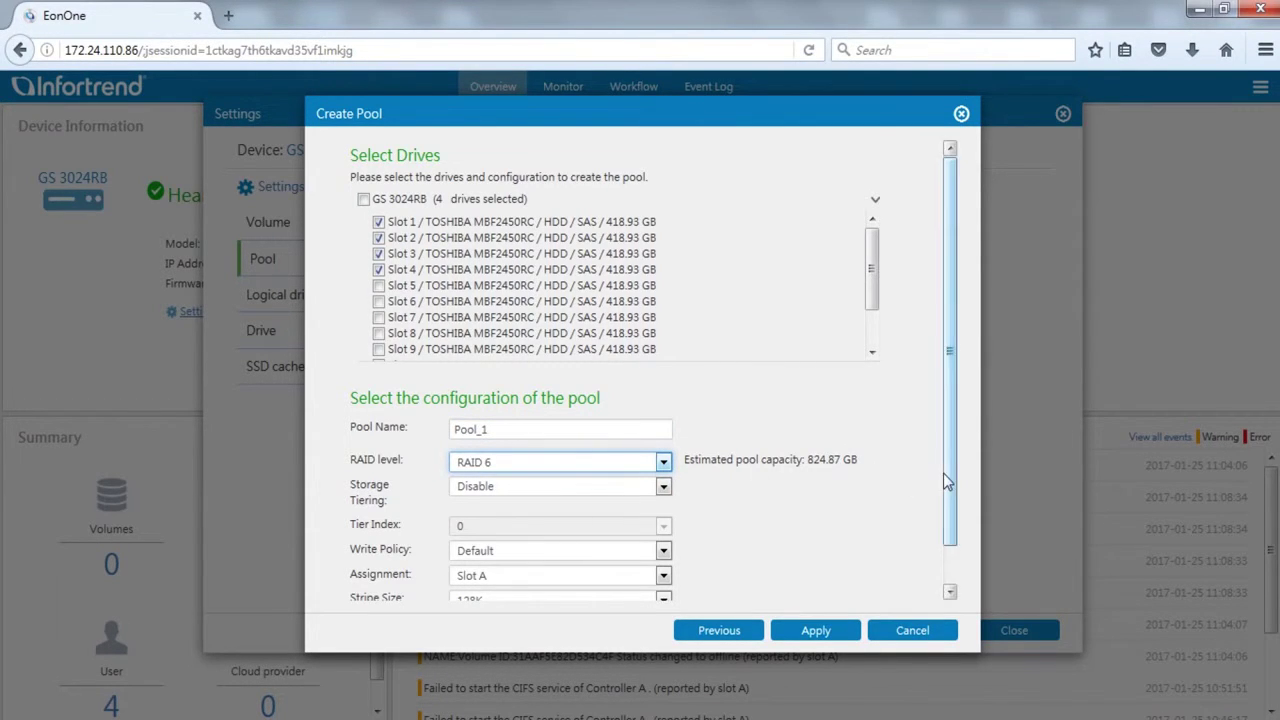
Step: Keep the Slot A assignment and apply to create Pool_1
left_click_drag(947, 482, 951, 563)
left_click(663, 536)
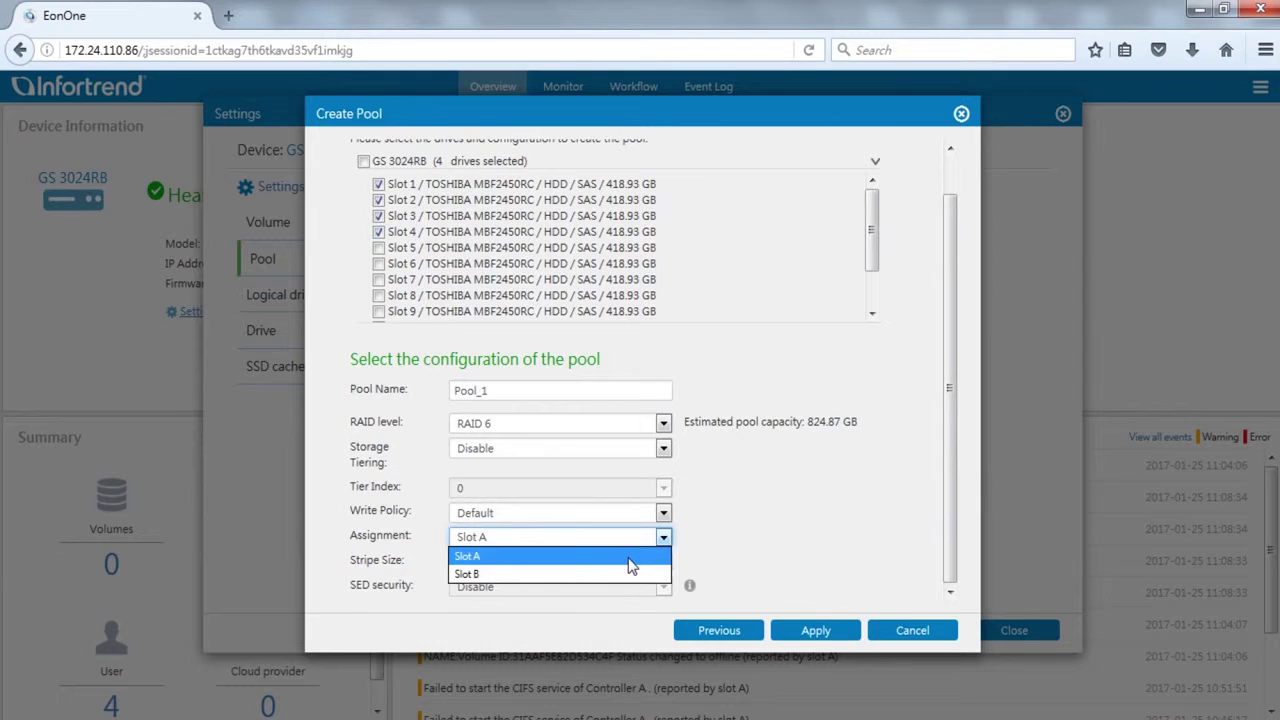
left_click(630, 556)
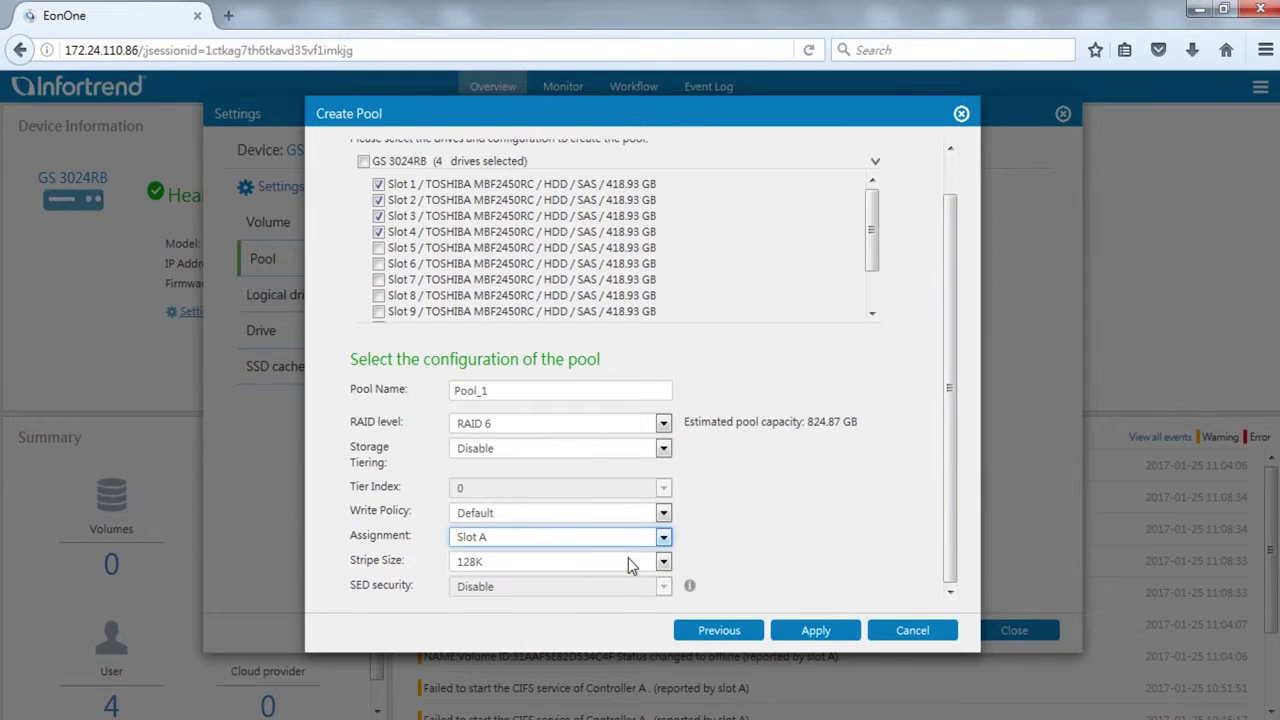
left_click(838, 634)
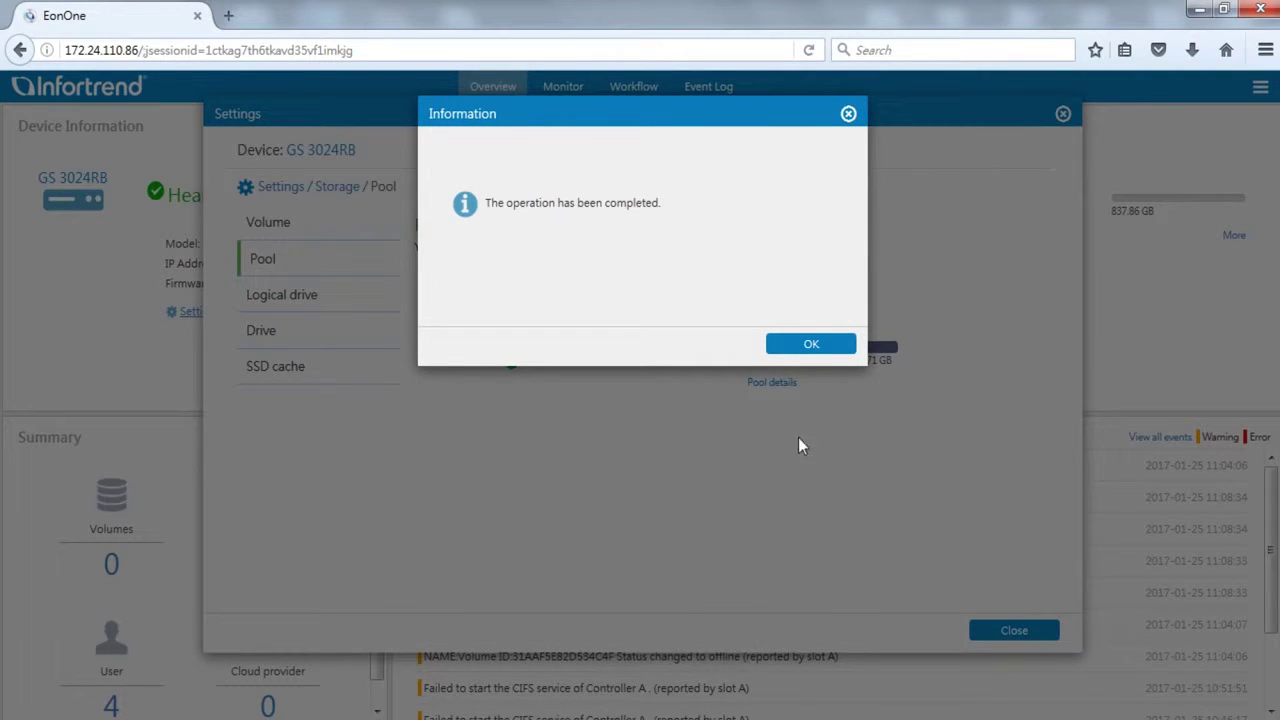
Step: Dismiss the Pool_1 completion message and display the still-empty Volume List
left_click(809, 344)
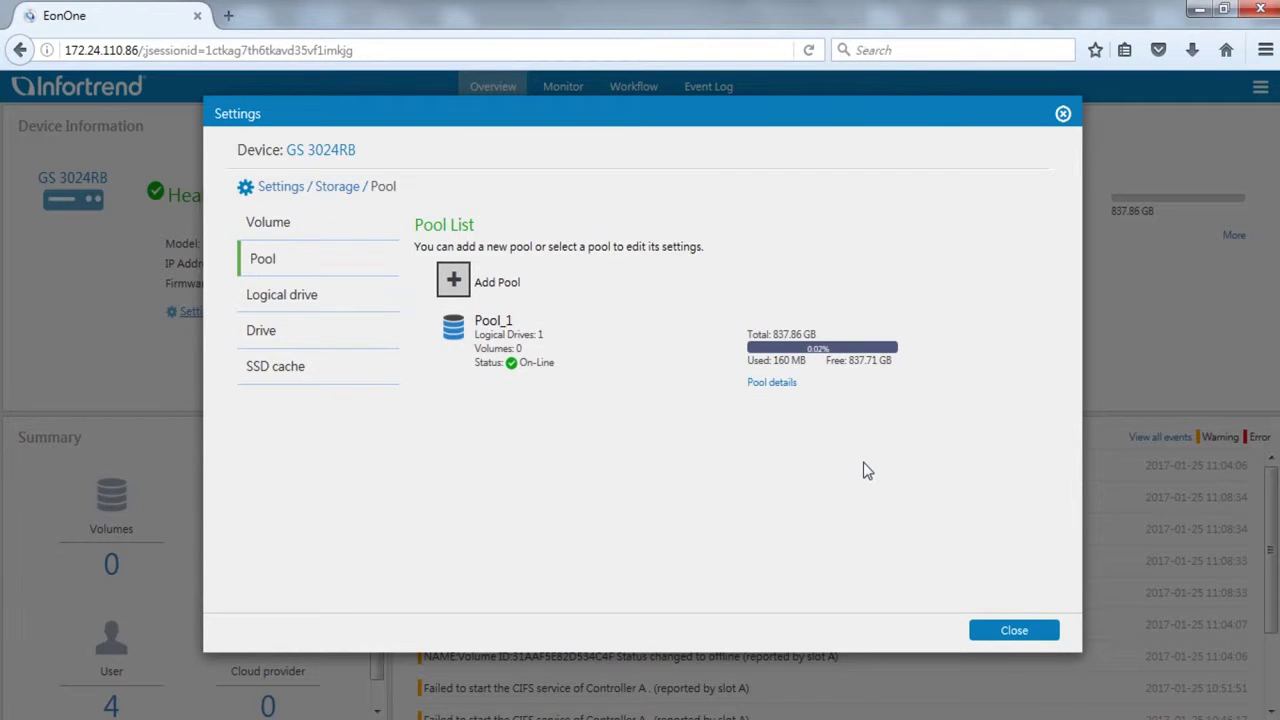
left_click(329, 232)
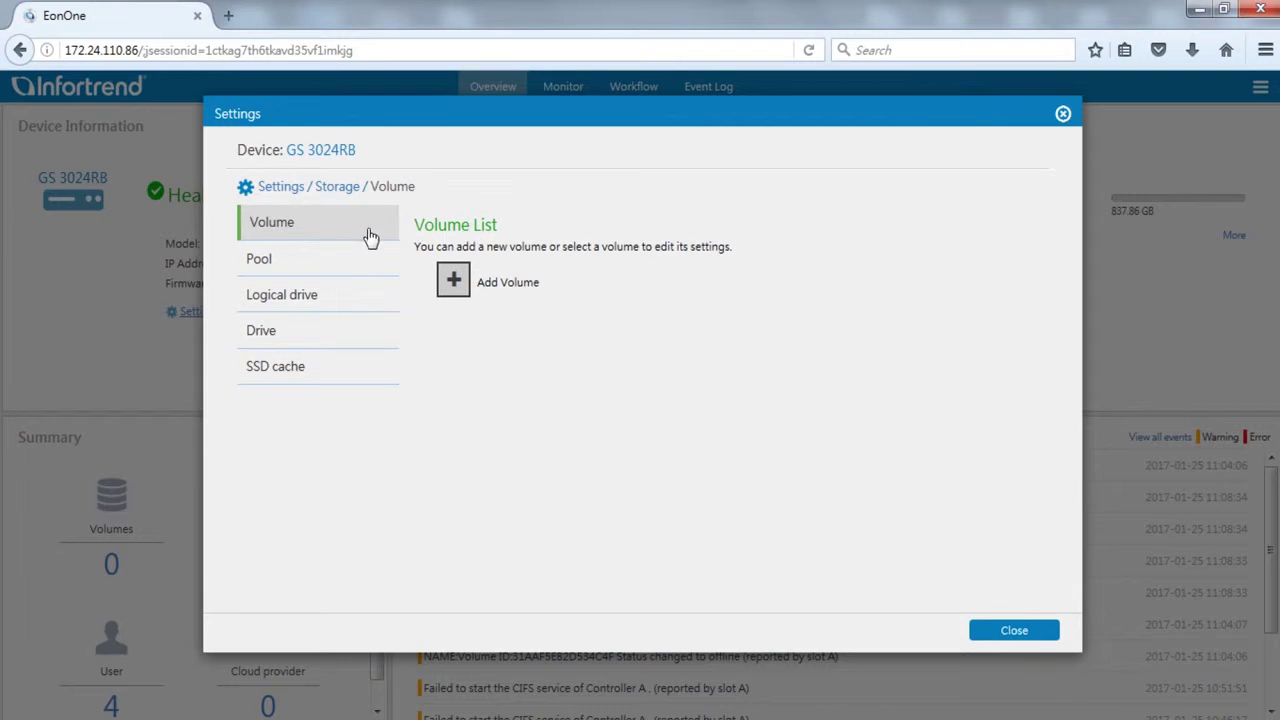
Step: Add a 100 GB volume named Volume_1 on Pool_1 and acknowledge the completion message
left_click(452, 282)
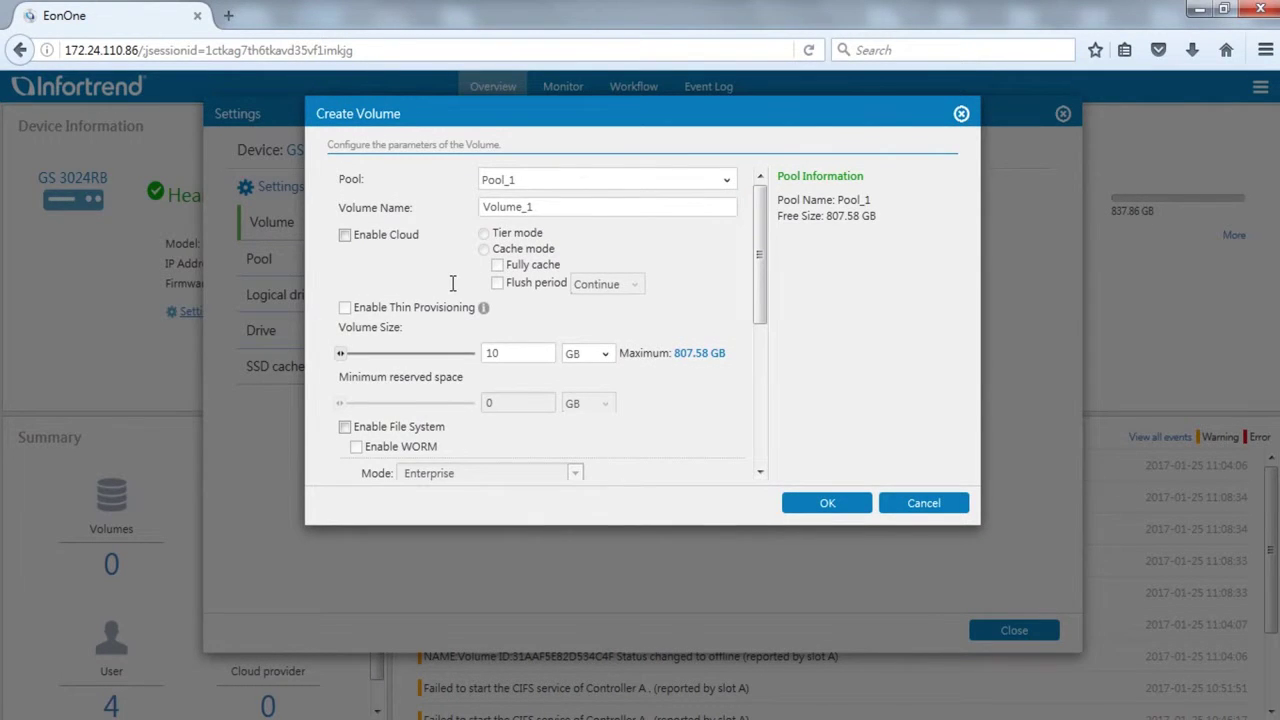
left_click(694, 180)
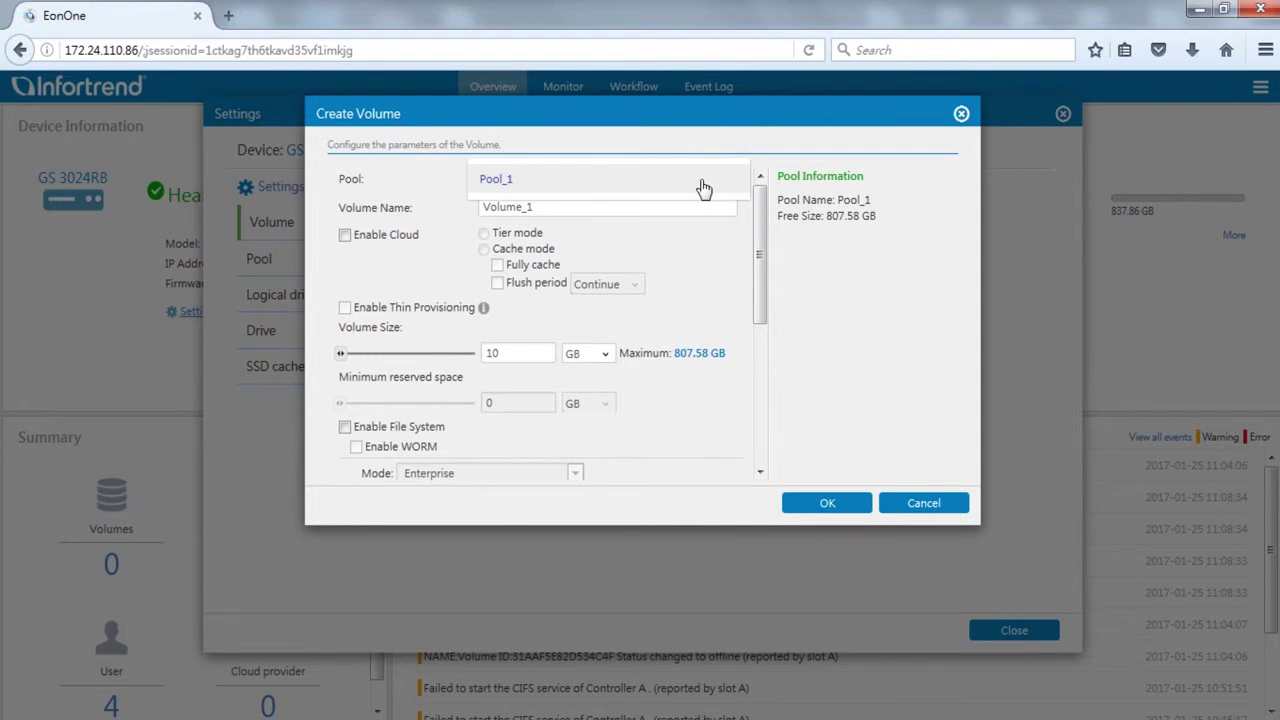
left_click(651, 182)
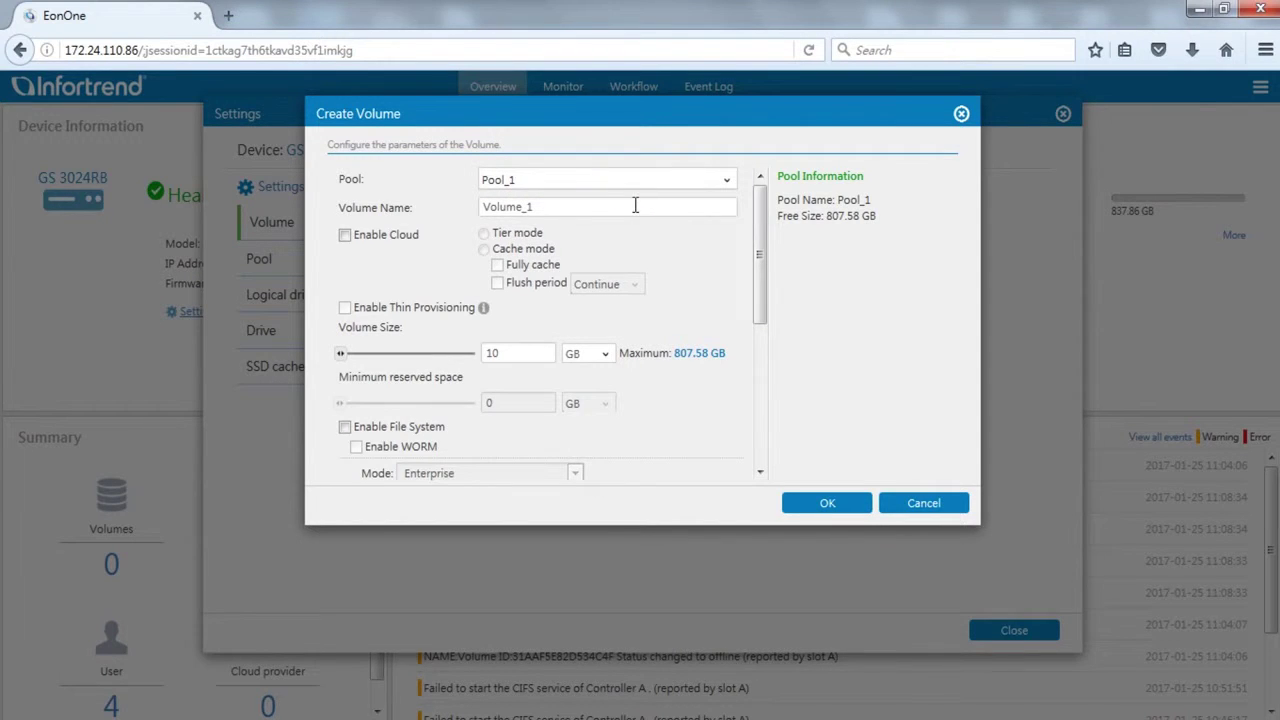
left_click(635, 206)
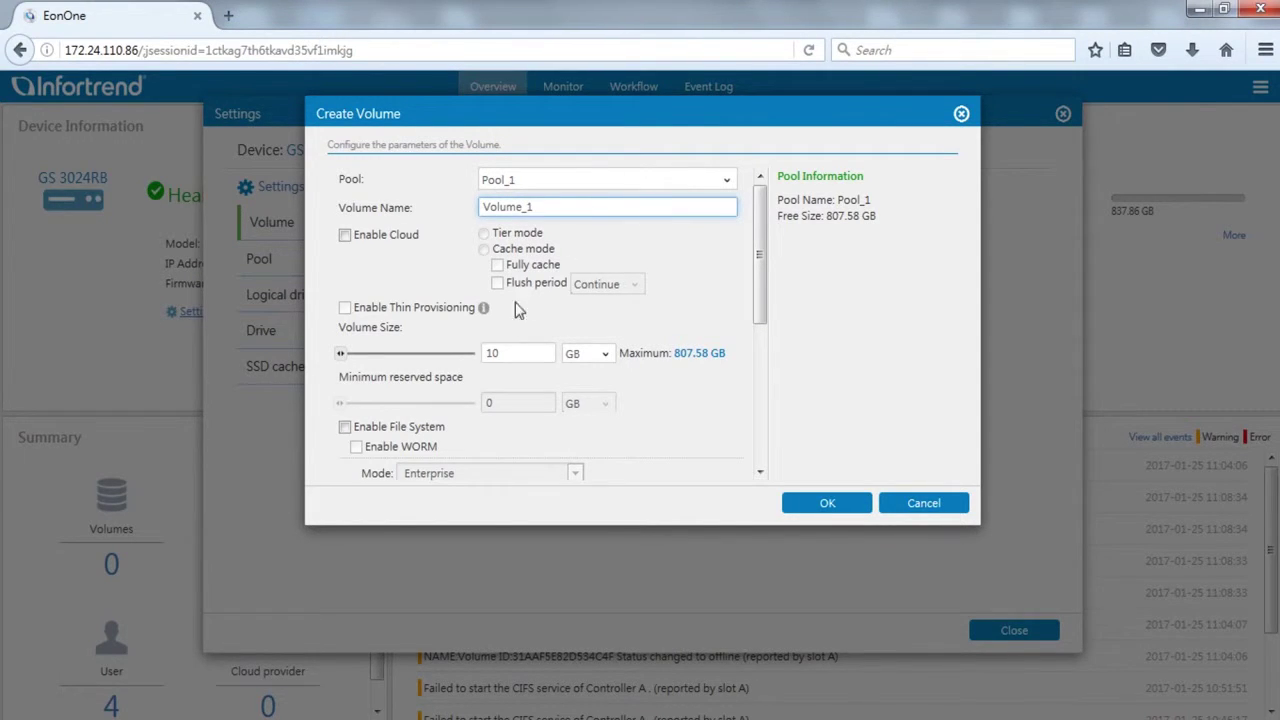
double_click(507, 355)
type("100")
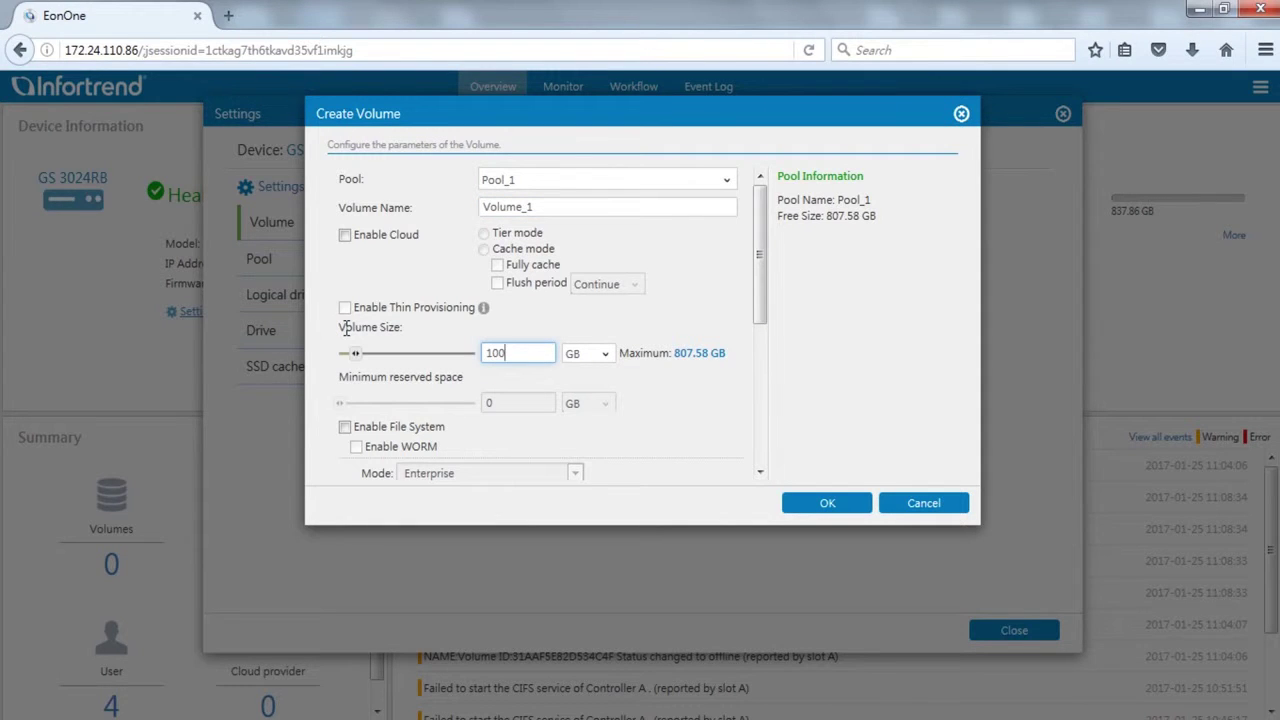
left_click_drag(759, 280, 745, 463)
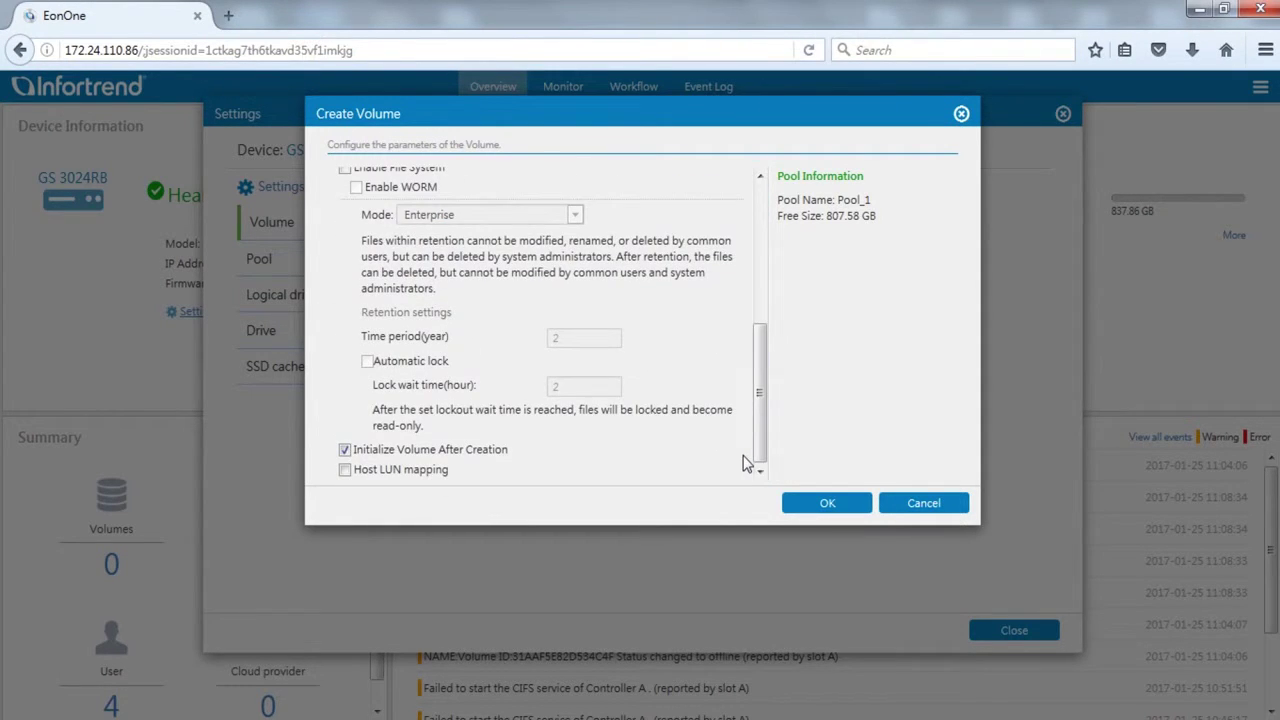
left_click(846, 503)
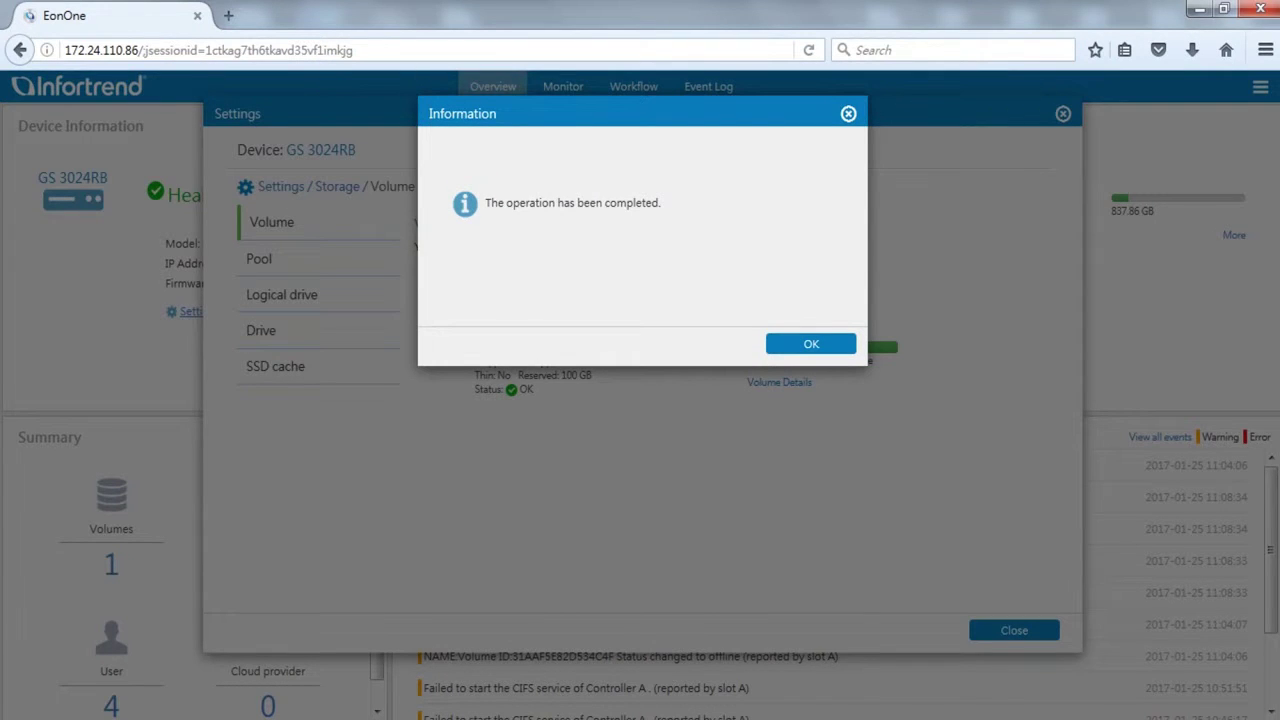
left_click(825, 343)
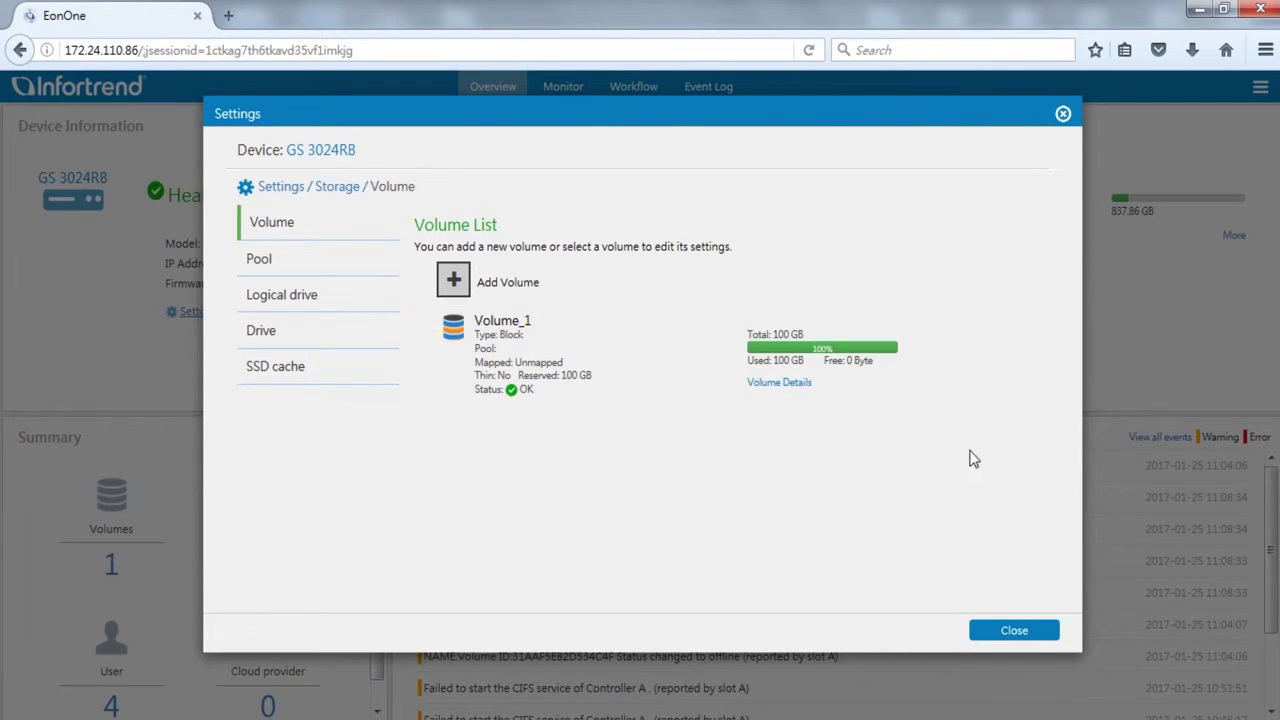
Step: Select the Volume_1 row and bring up its host mapping window
left_click(895, 386)
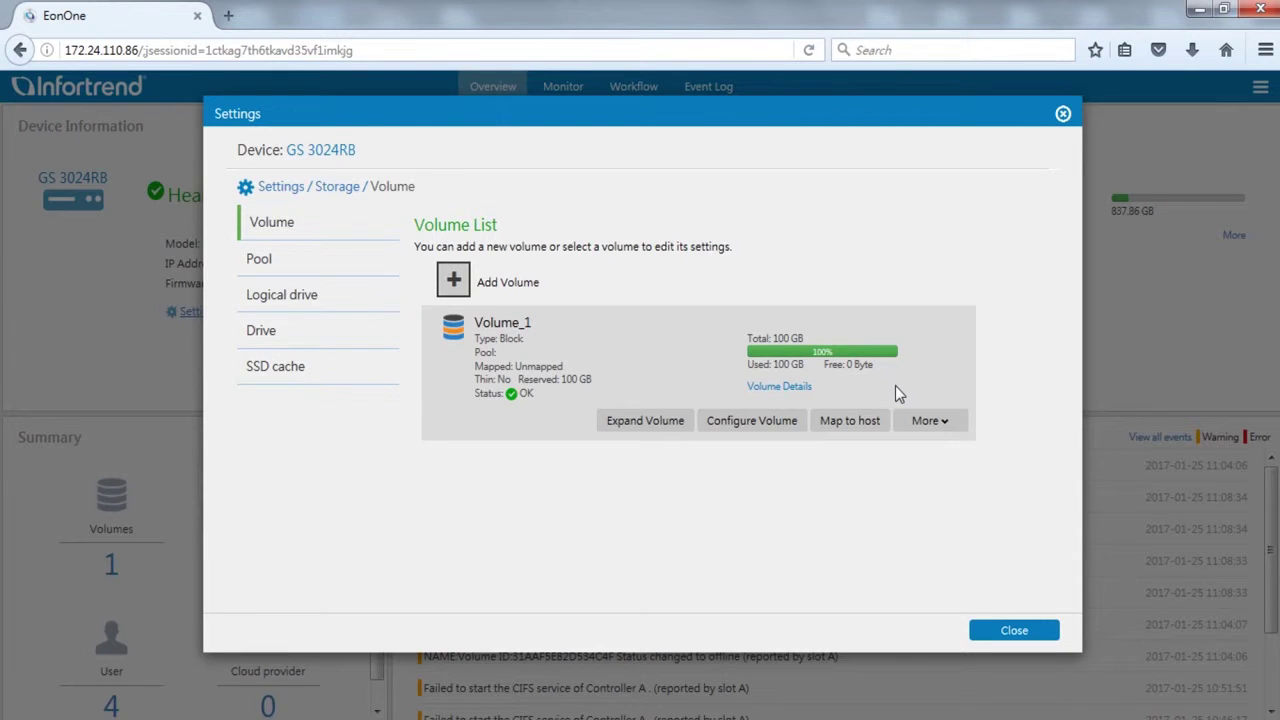
left_click(852, 420)
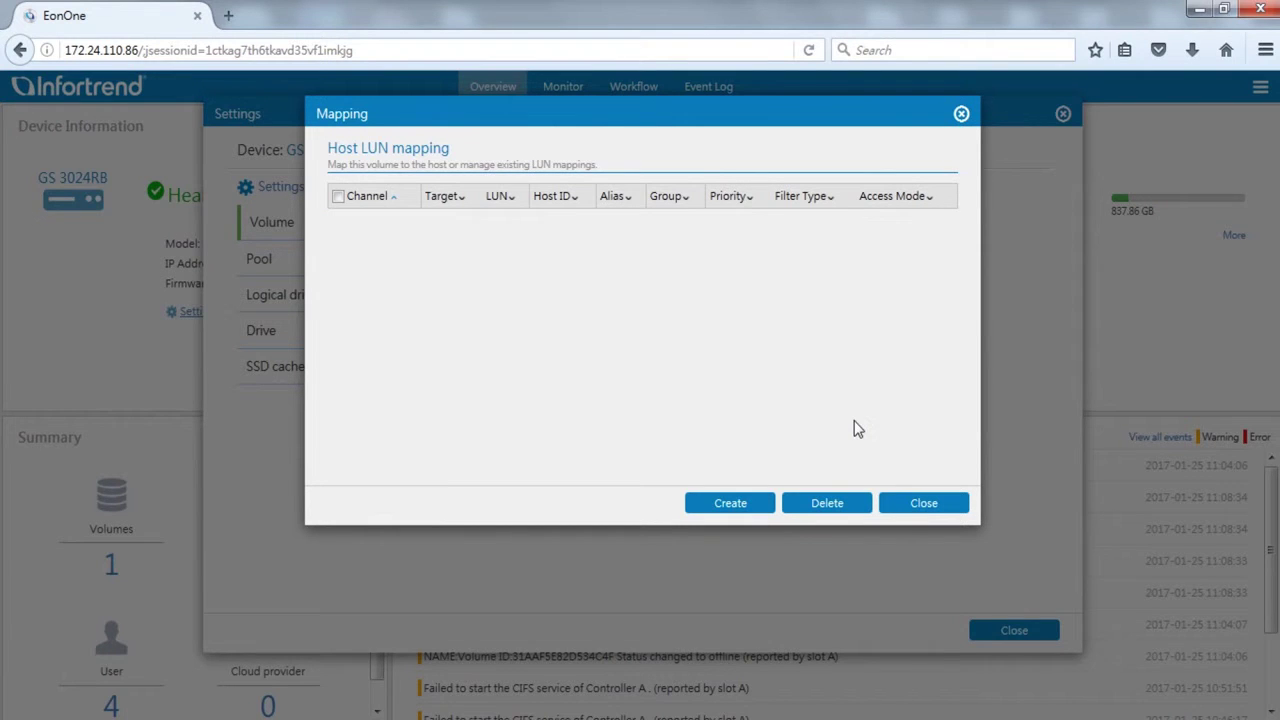
Step: Create a custom host LUN mapping for Volume_1 on Slot A channel 4 with target ID 64
left_click(752, 512)
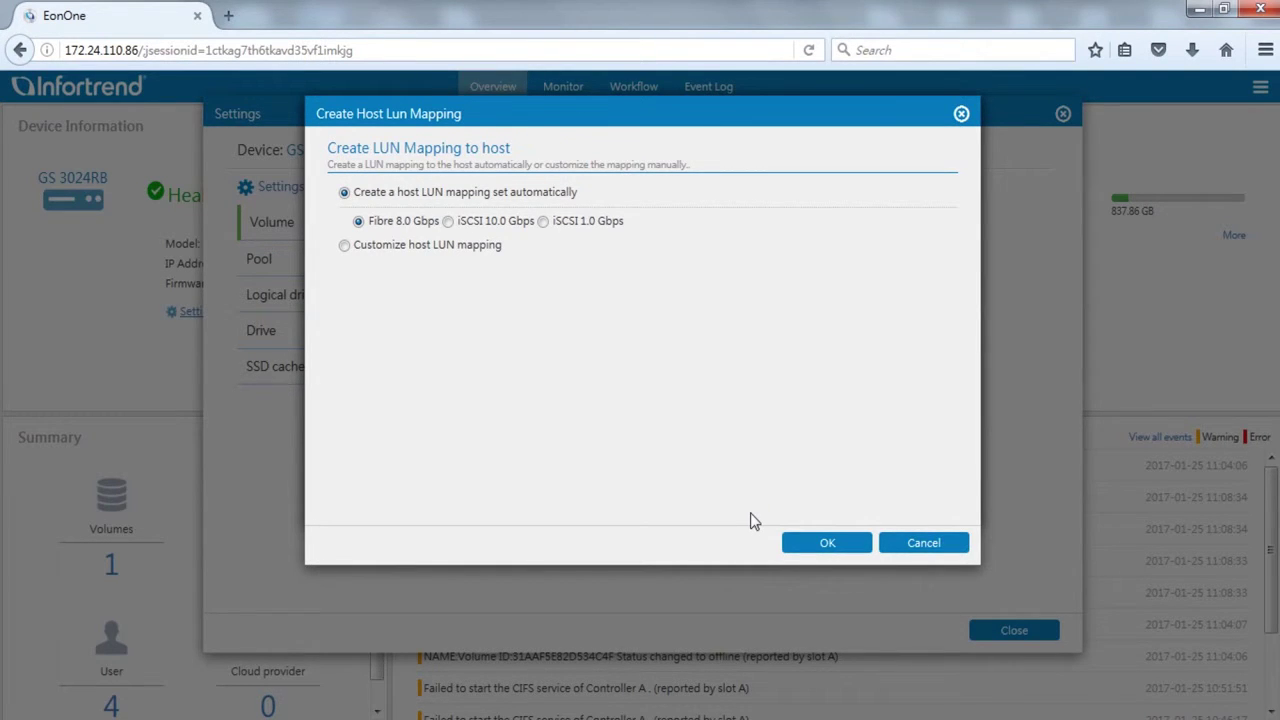
left_click(345, 245)
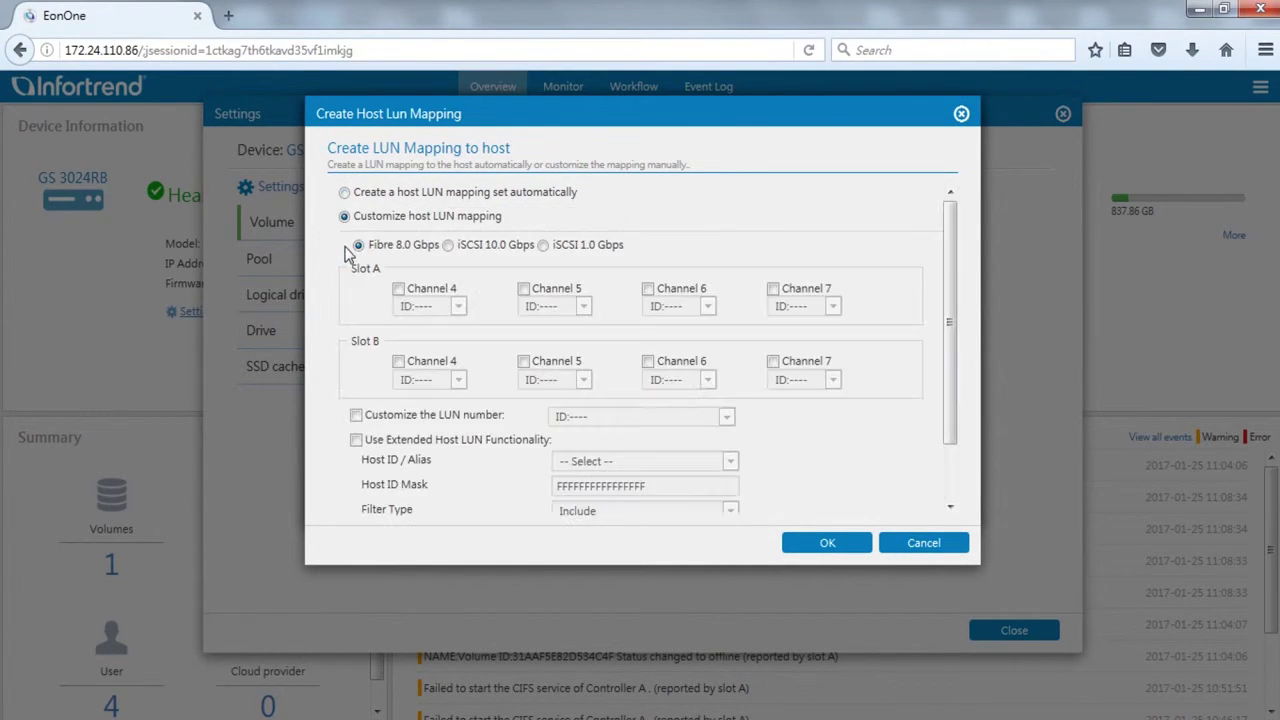
left_click(398, 290)
left_click(457, 306)
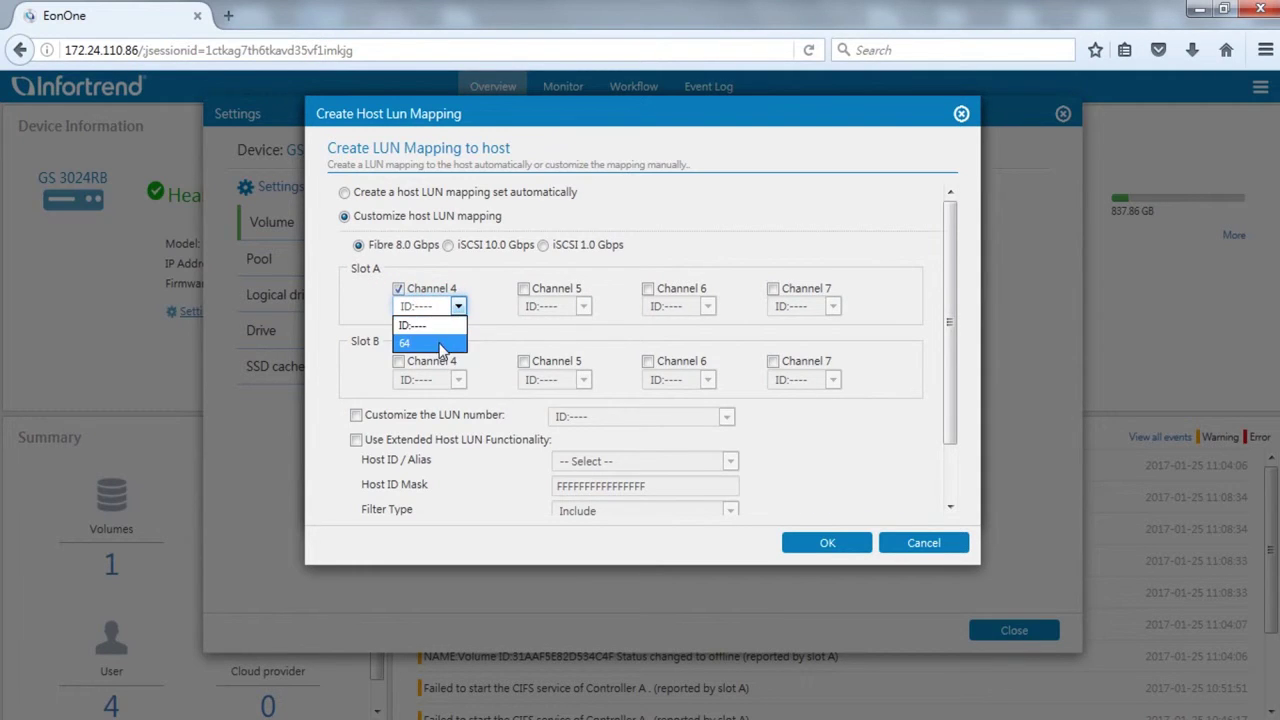
left_click(440, 344)
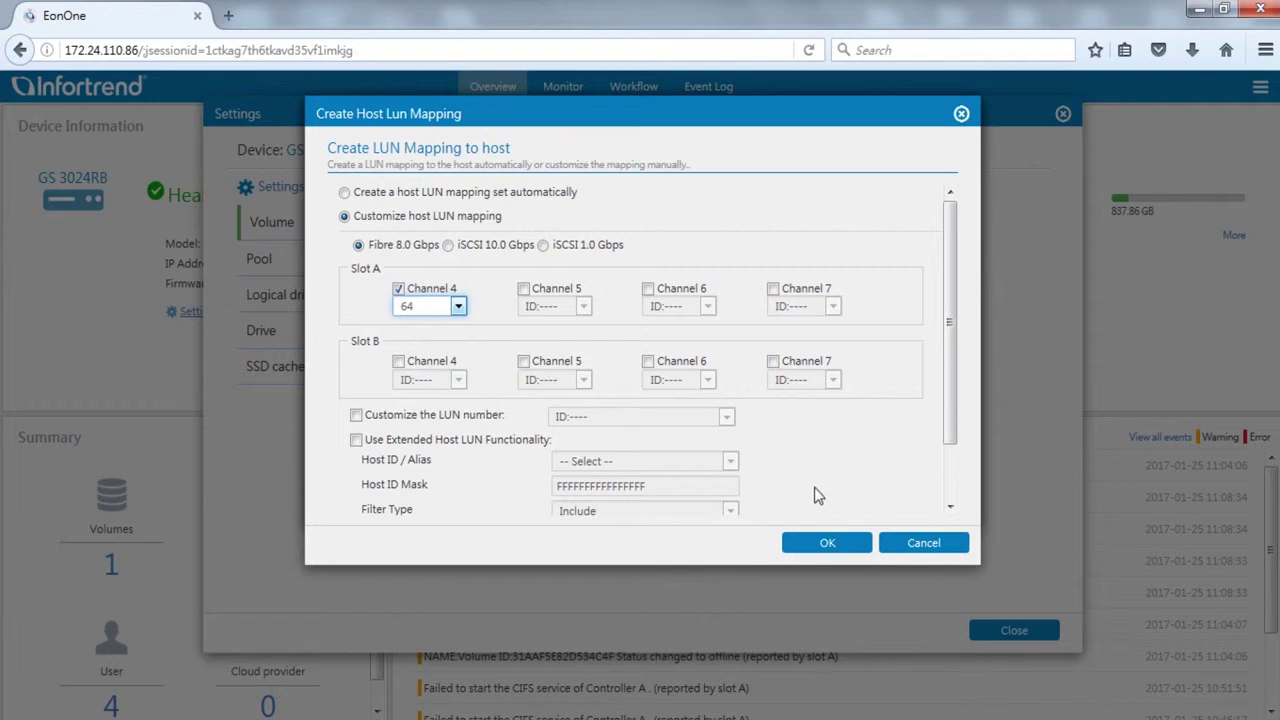
left_click(849, 543)
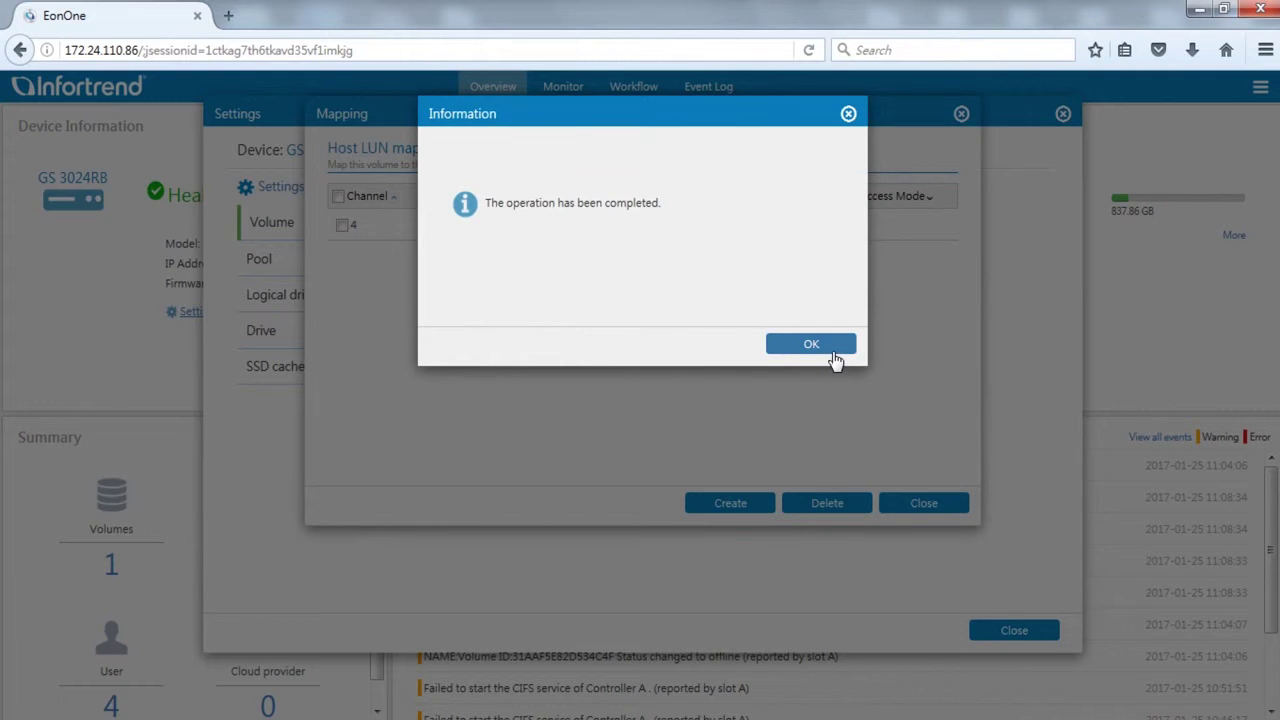
left_click(834, 360)
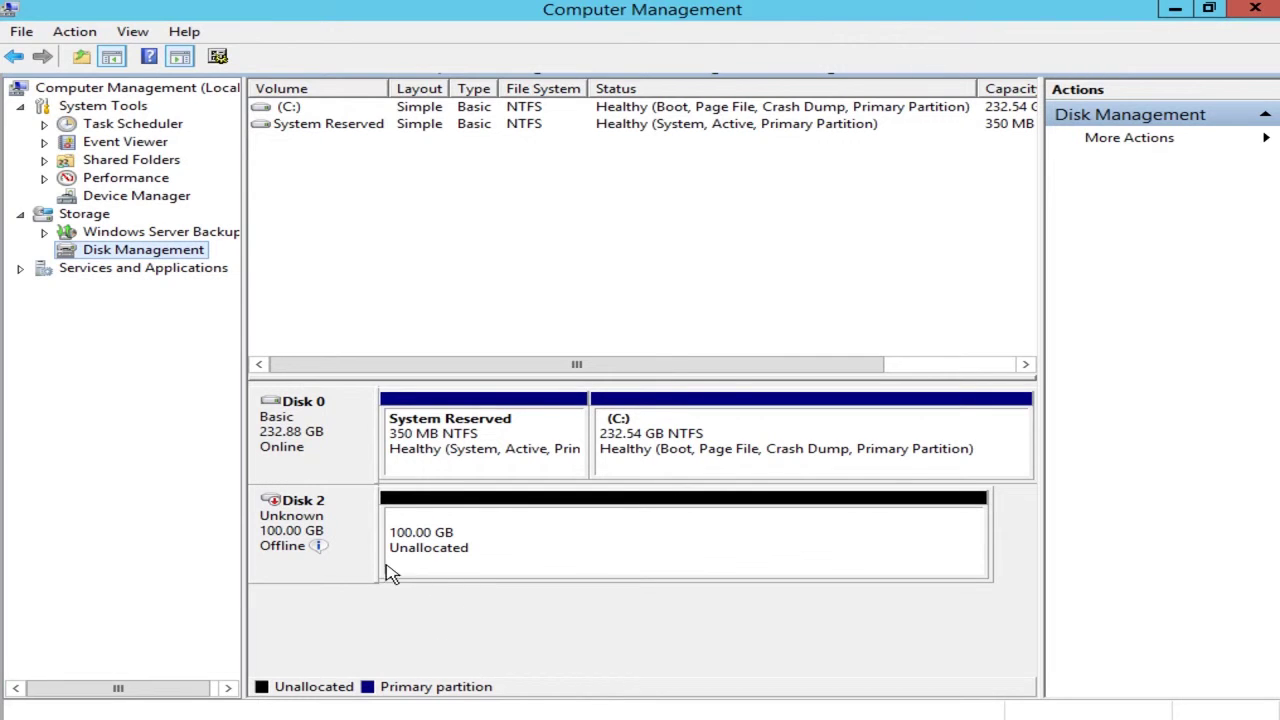
Step: Bring the offline 100 GB Disk 2 online in Disk Management
right_click(350, 564)
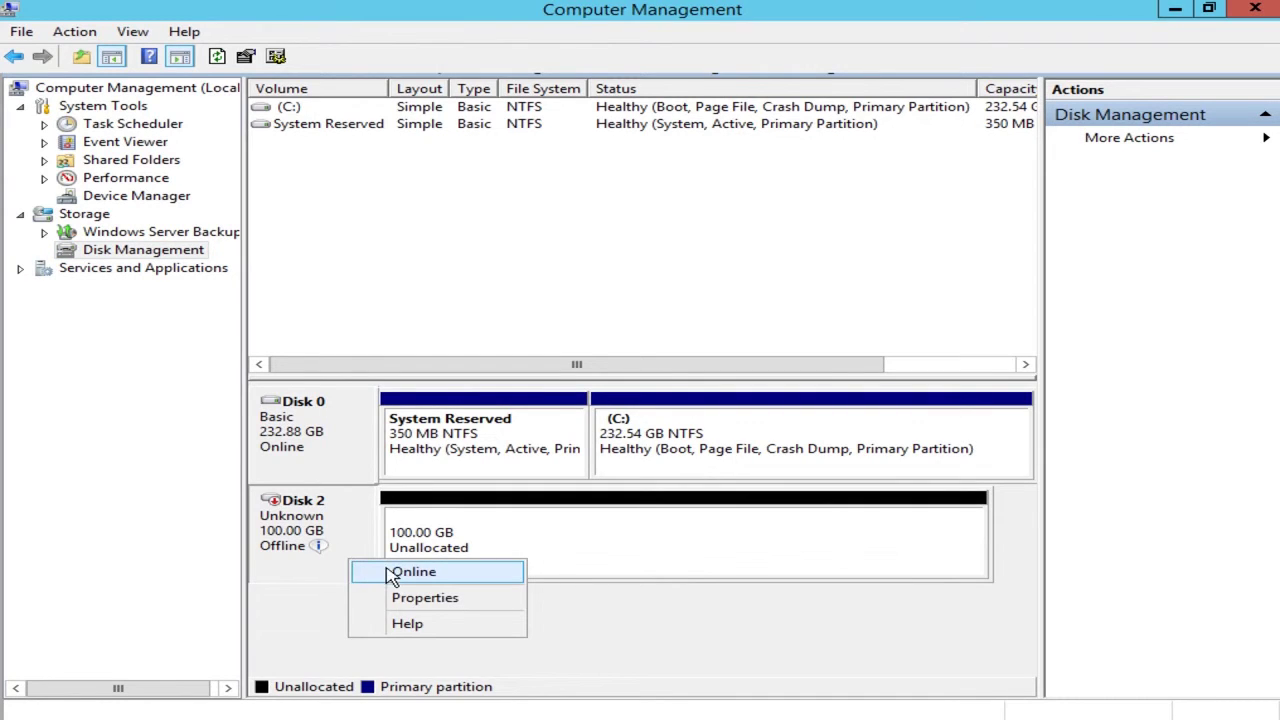
left_click(391, 570)
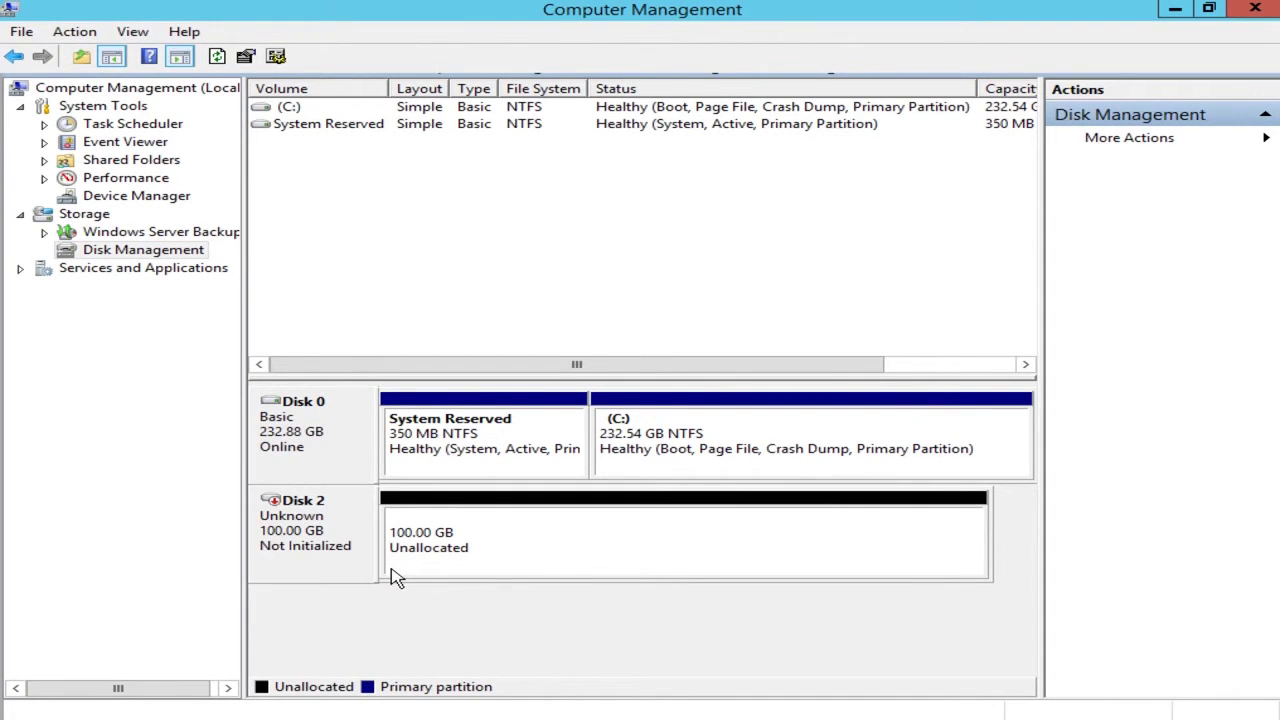